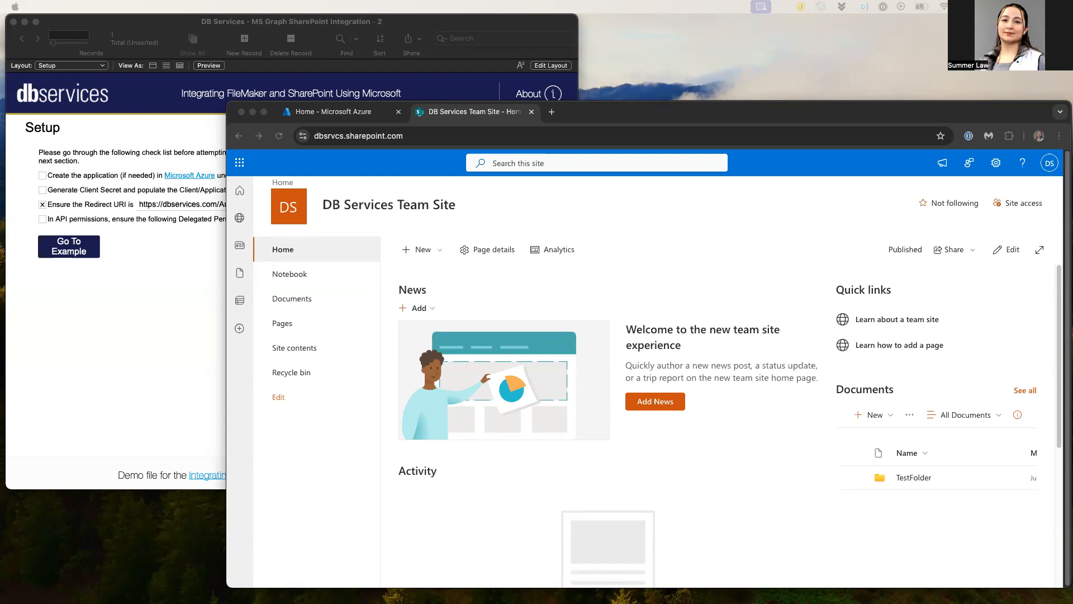
Start a new app registration in the Microsoft Entra ID tenant of the Azure portal.
click(319, 113)
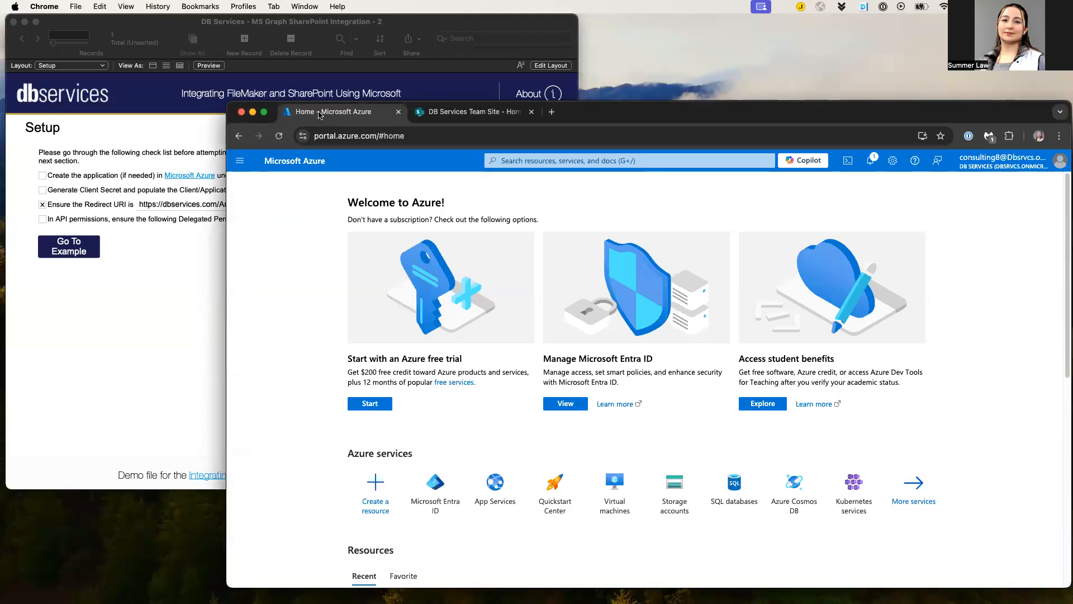
click(446, 497)
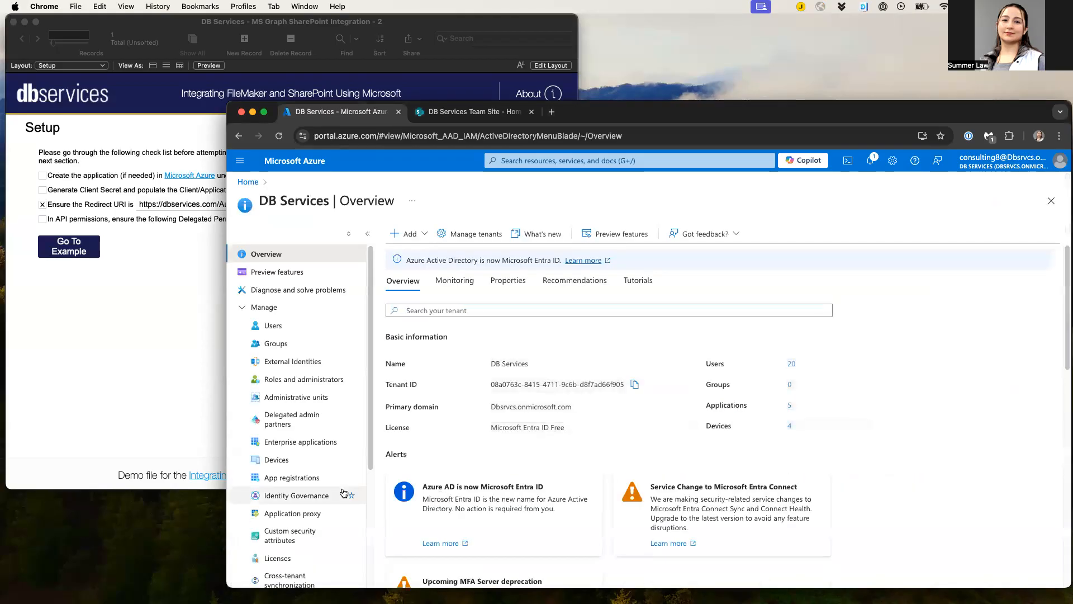
click(291, 476)
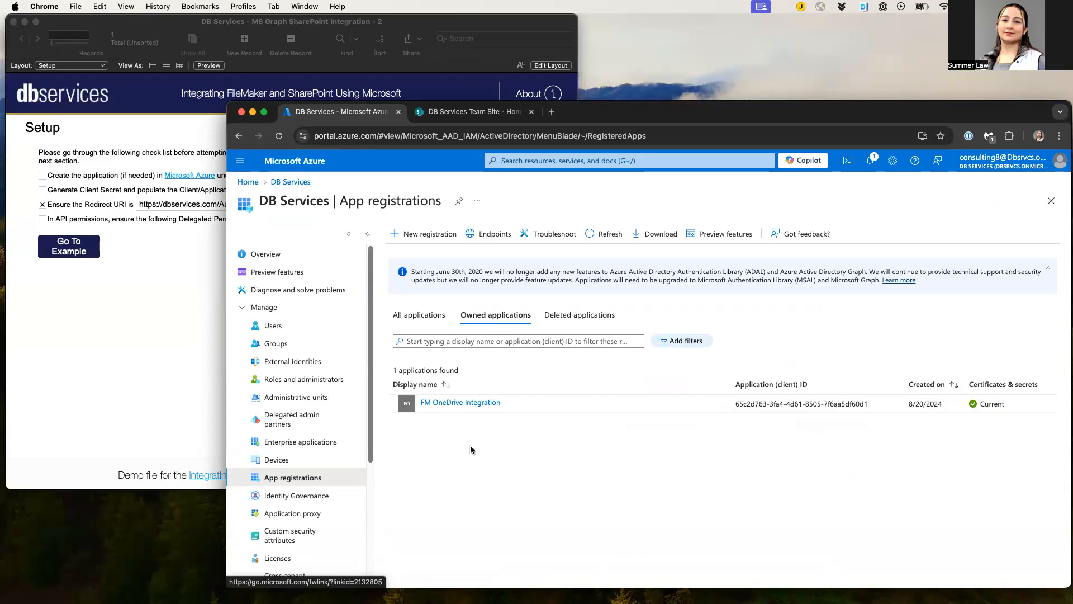
click(431, 232)
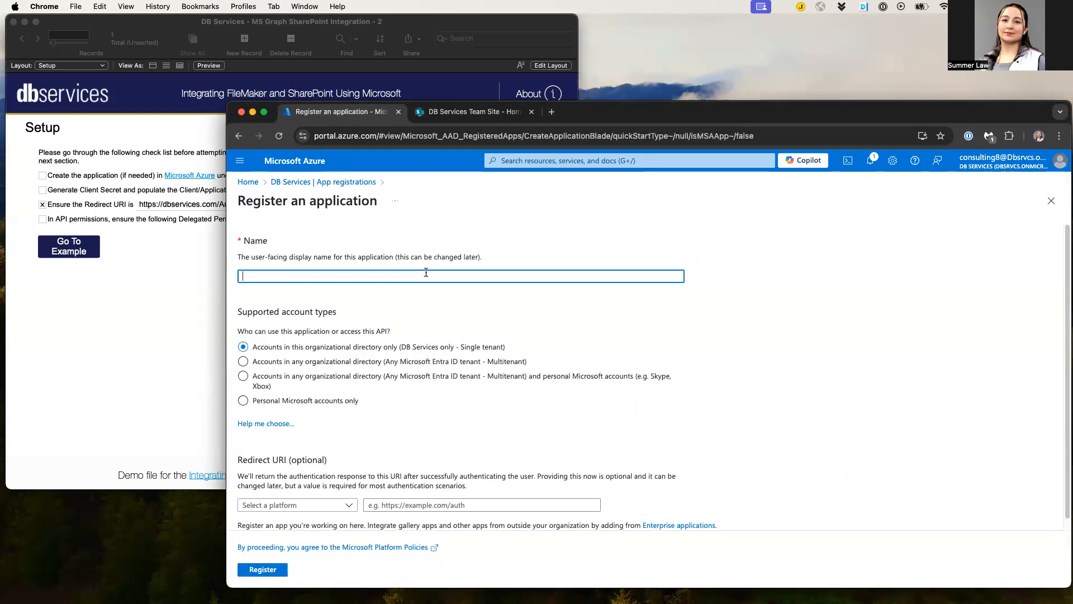
Name the application FileMaker-Sharepoint Integration and allow accounts in any organizational directory (Multitenant).
text(FileMaker-Sharepoint Integration)
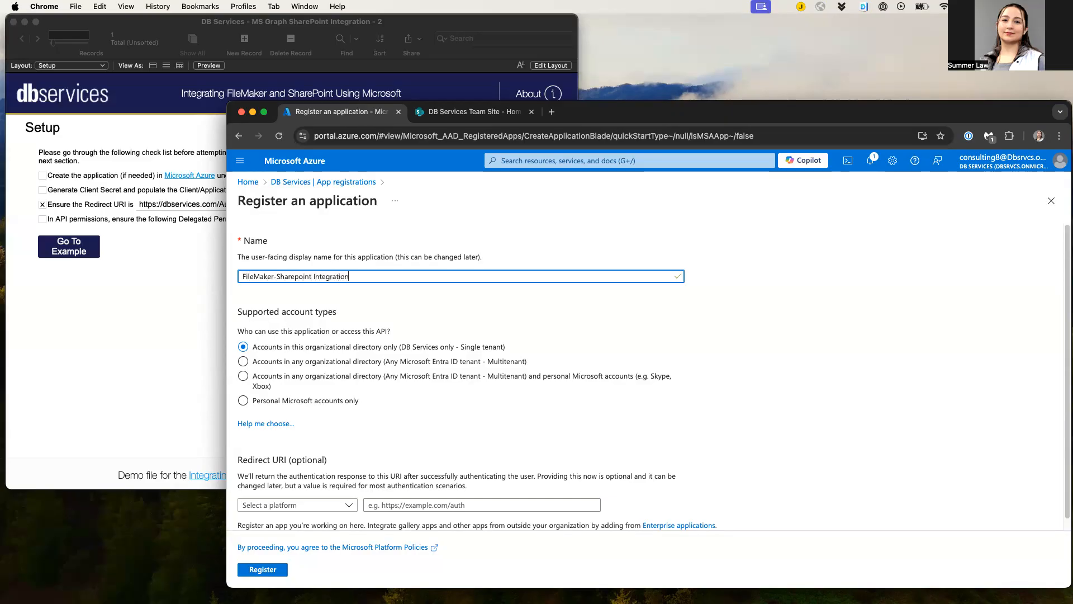
click(454, 314)
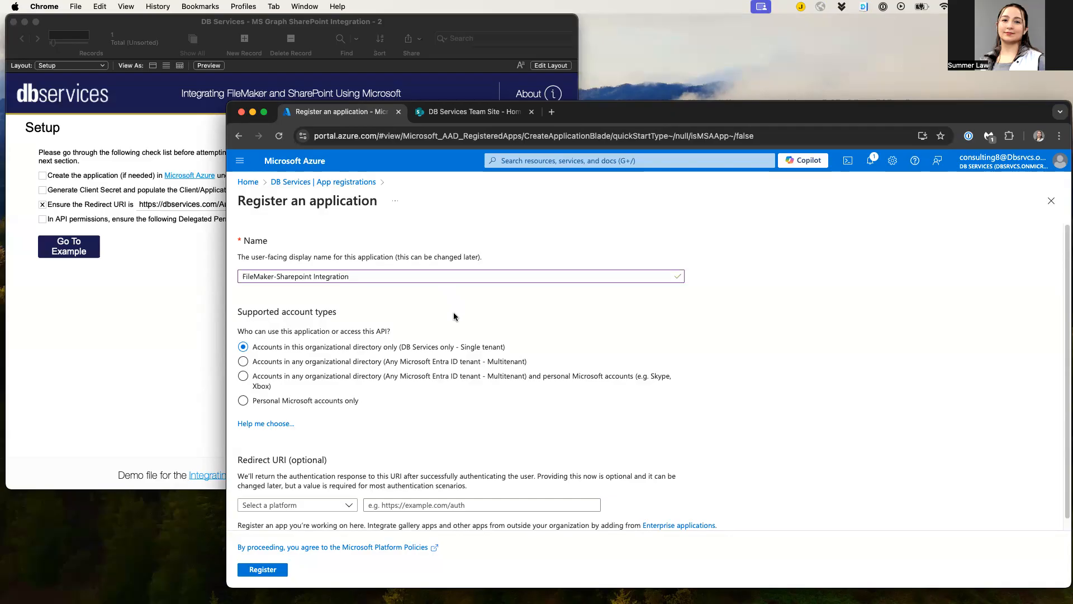
click(442, 368)
scroll(450, 422, down, 1)
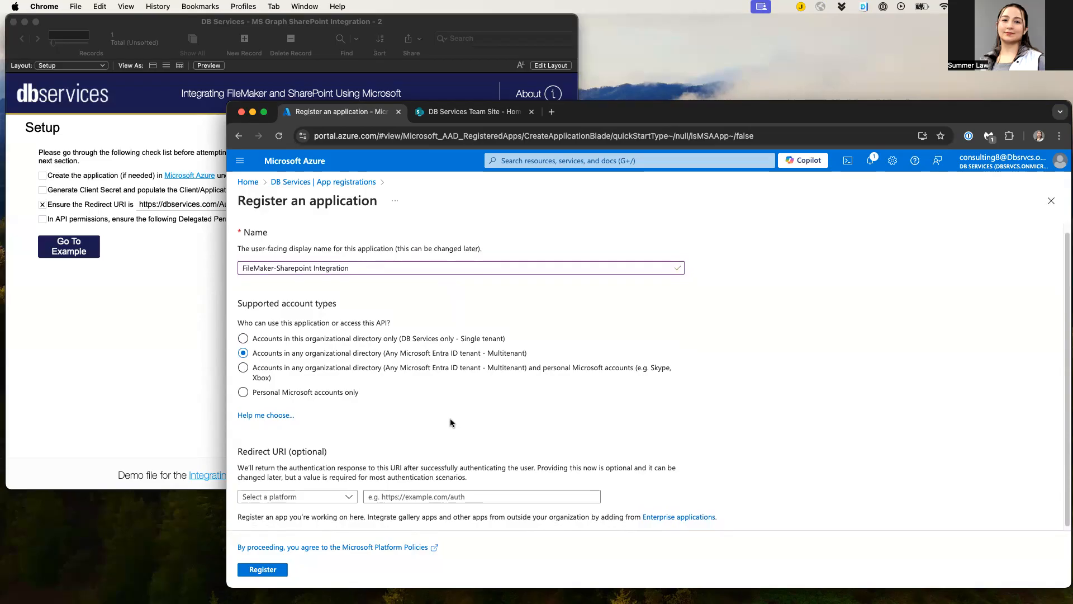
Copy the redirect URI from the FileMaker setup checklist into the Azure registration's Redirect URI.
click(131, 338)
click(231, 203)
key(super+a)
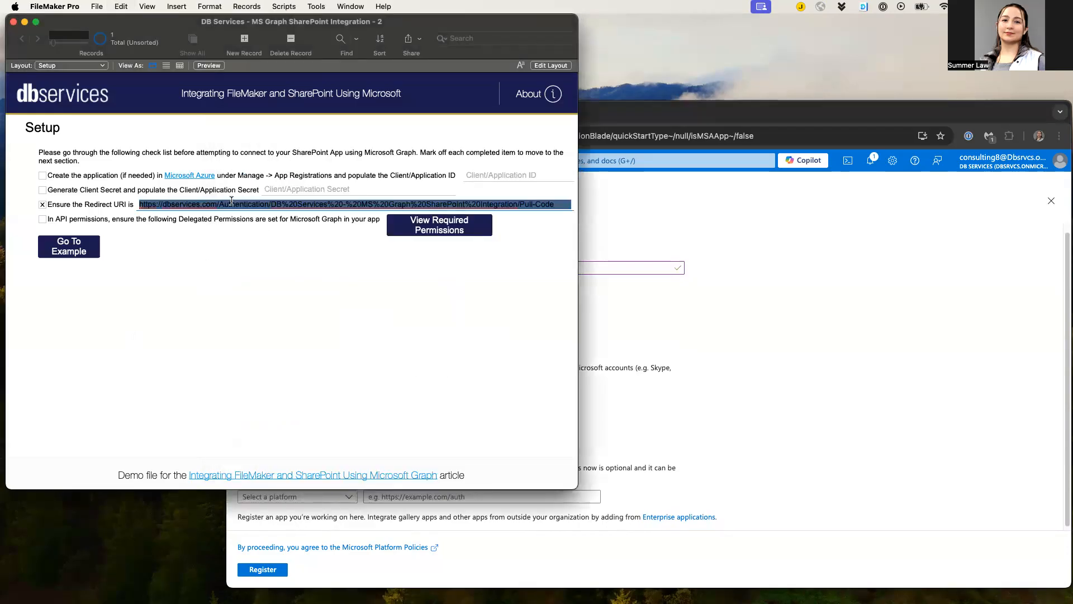
click(233, 362)
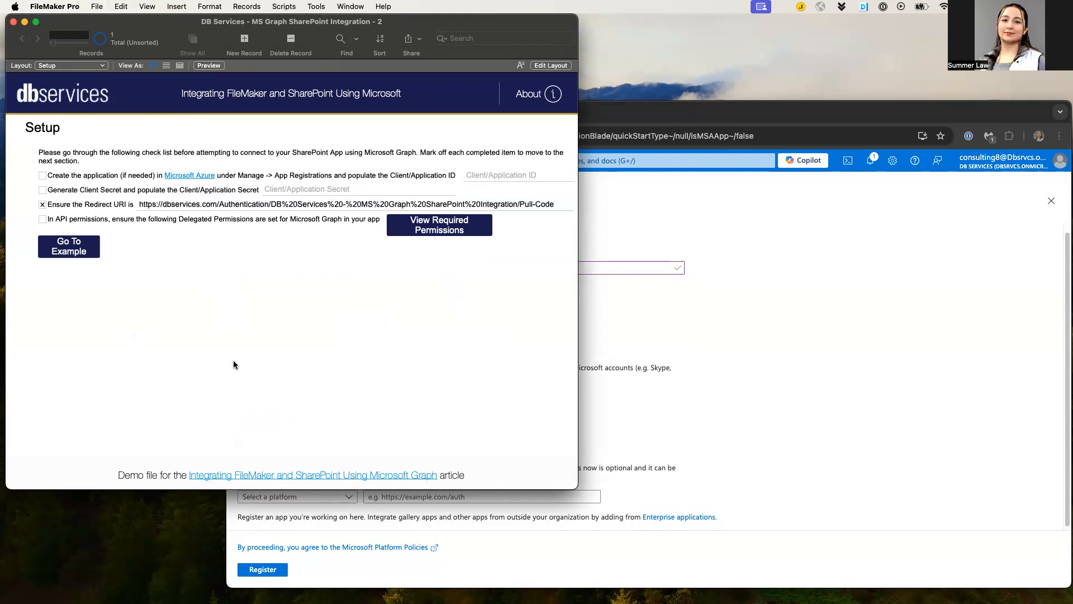
click(826, 376)
click(495, 494)
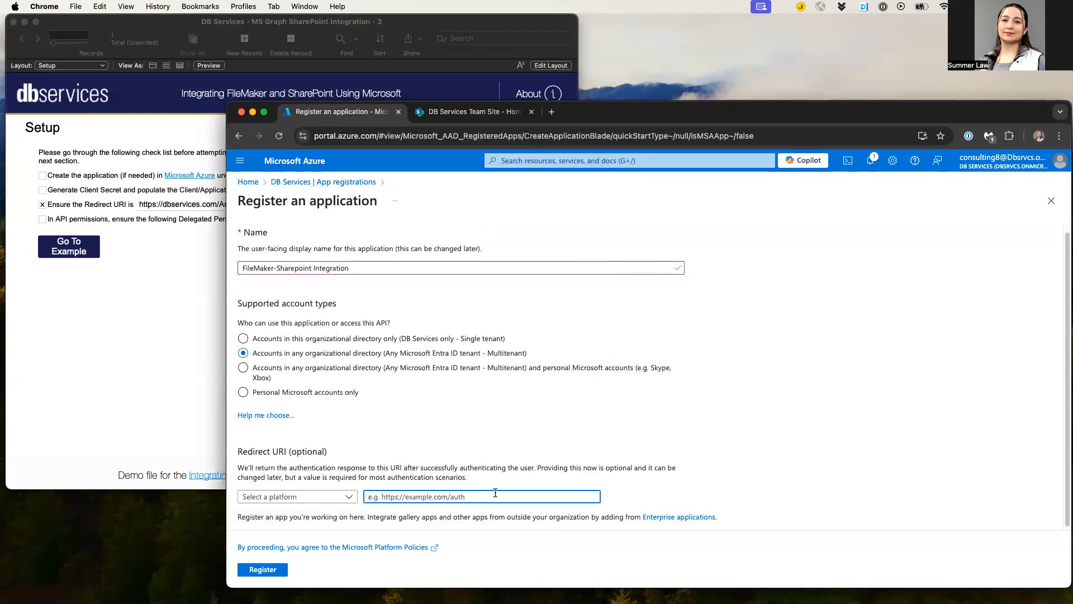
key(super+v)
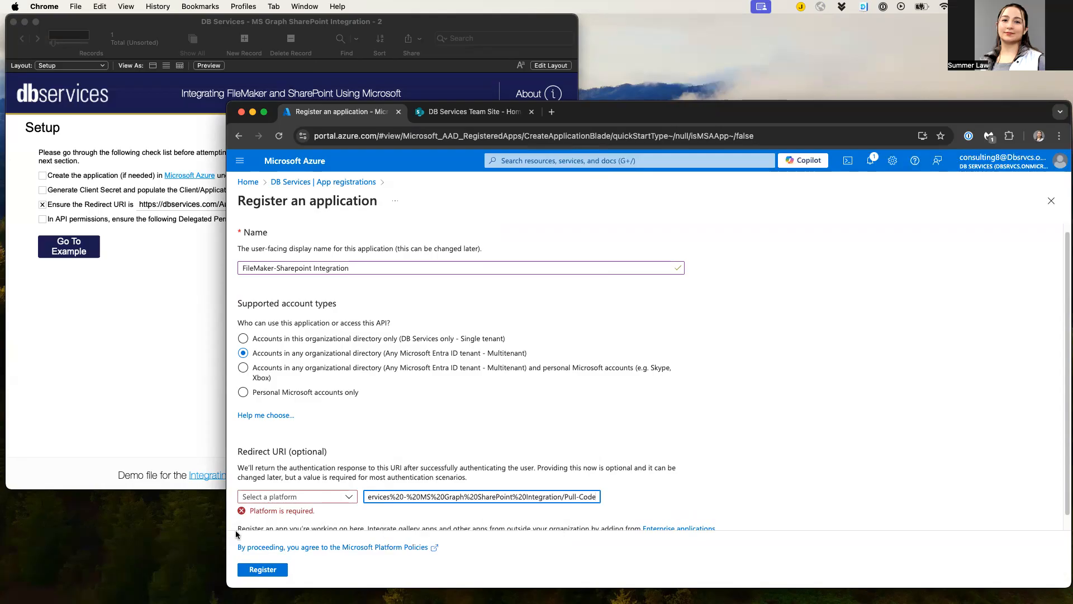
Set the redirect URI's platform to Web and register the application.
click(320, 499)
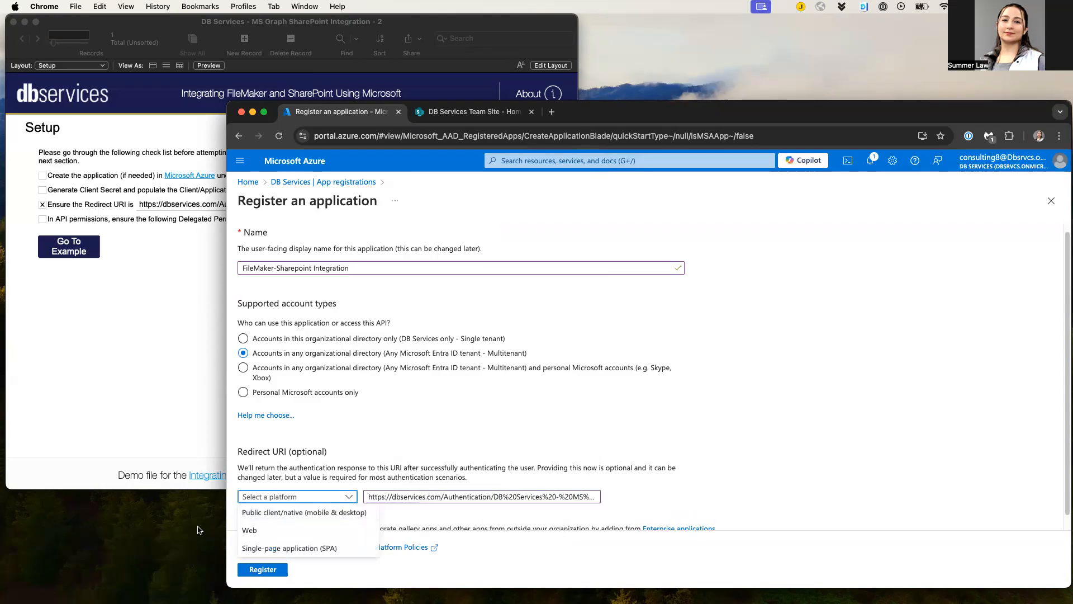
click(255, 534)
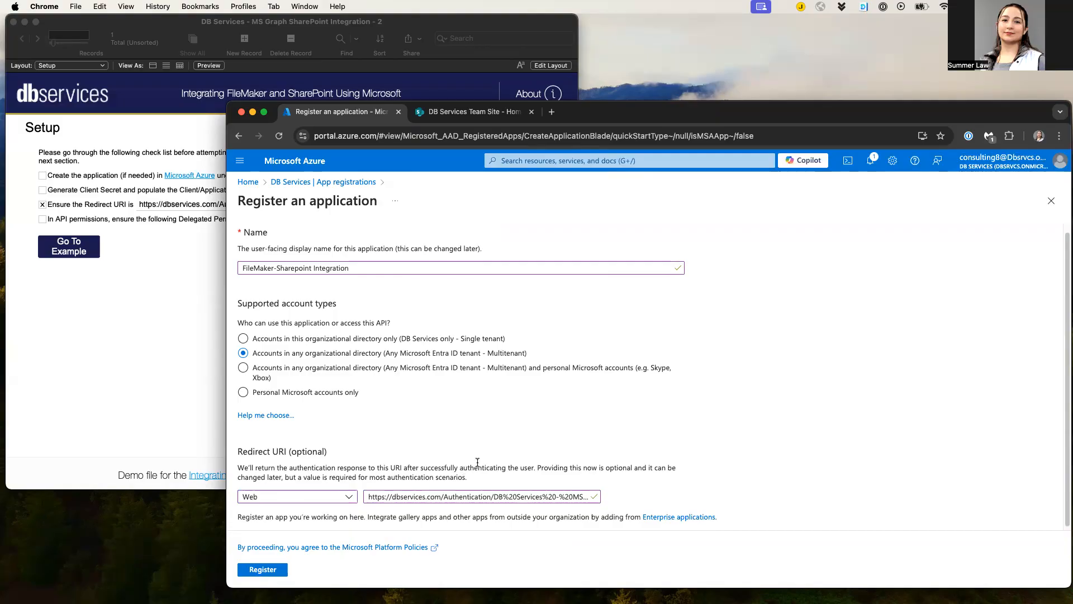
click(248, 569)
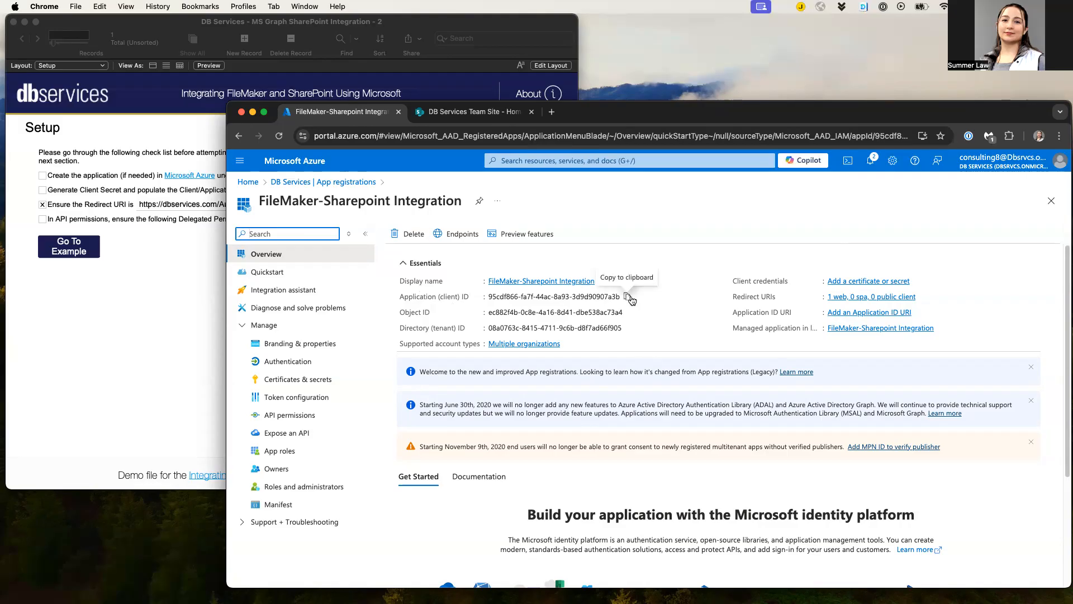
Copy the Application (client) ID into the Client/Application ID in FileMaker's setup and mark that checklist item complete.
click(628, 297)
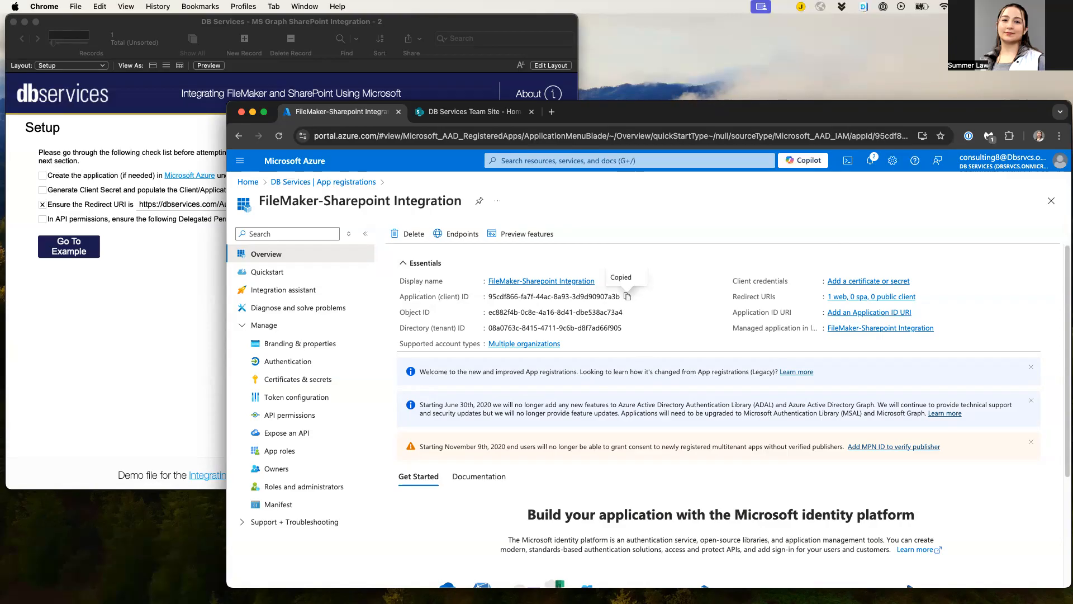
click(85, 355)
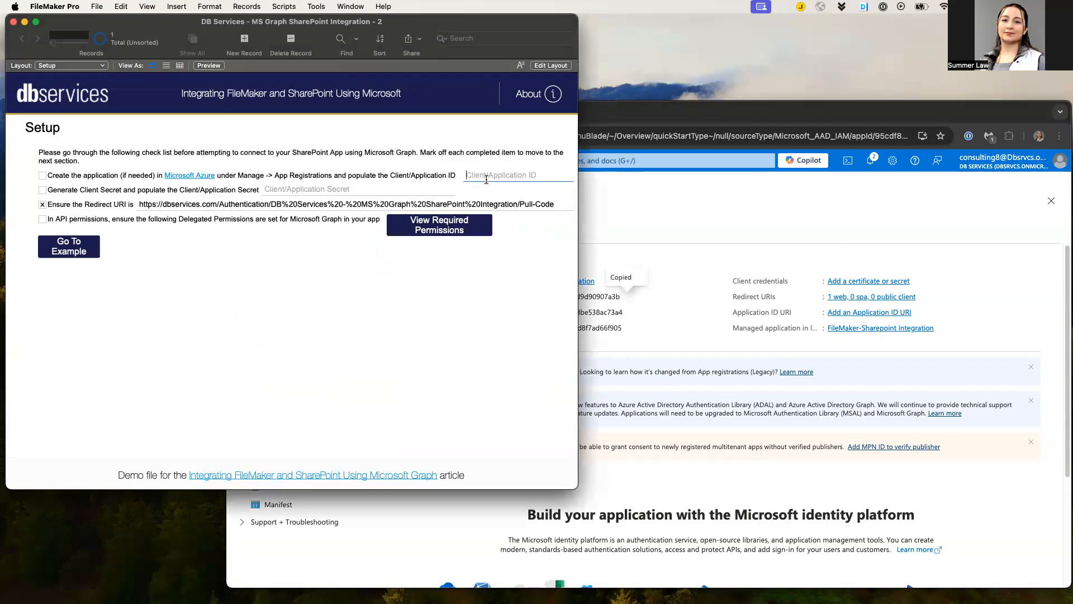
key(super+v)
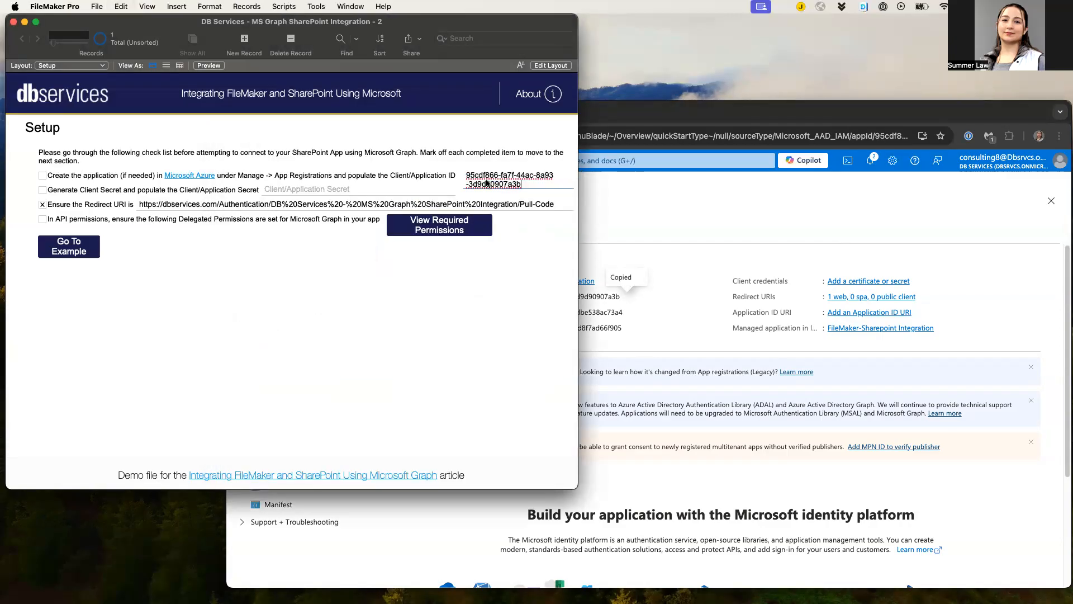
click(351, 379)
In Azure, add a client secret described as FileMaker Secret with the recommended expiry of 180 days (6 months).
click(709, 262)
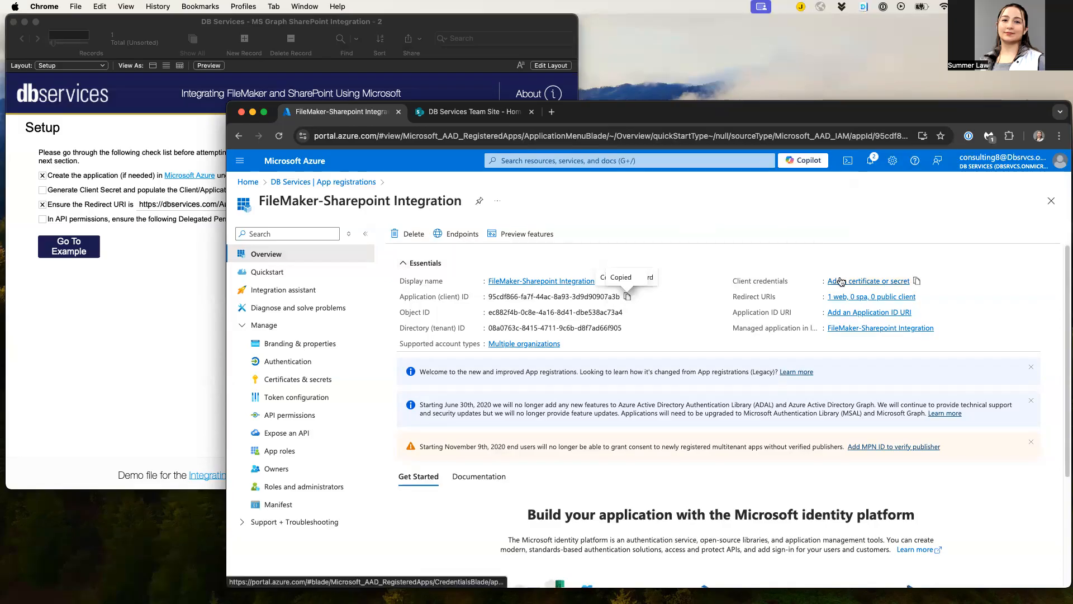
click(281, 382)
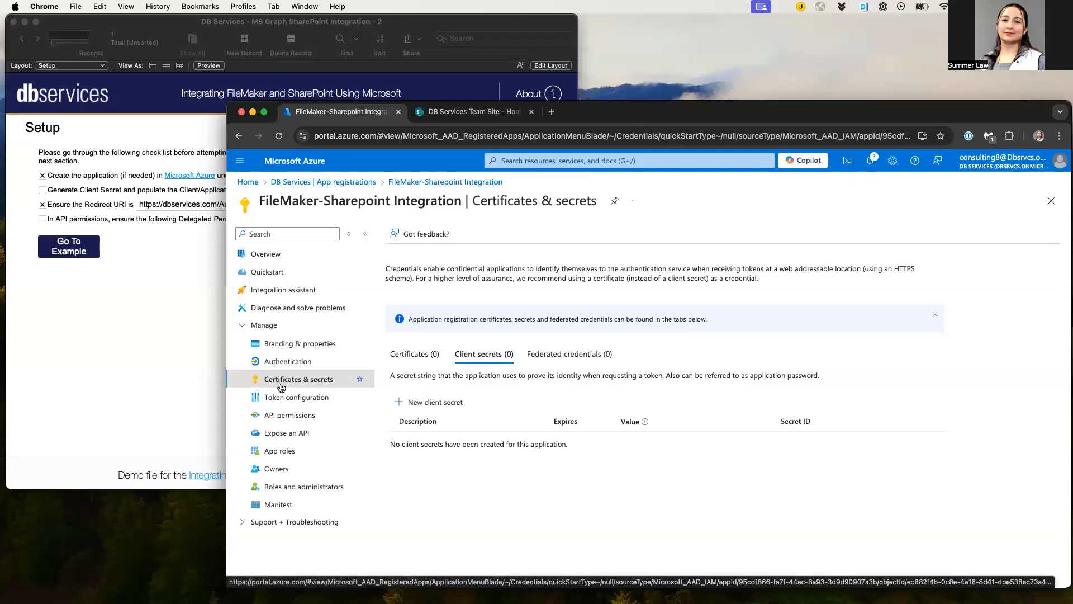
click(441, 409)
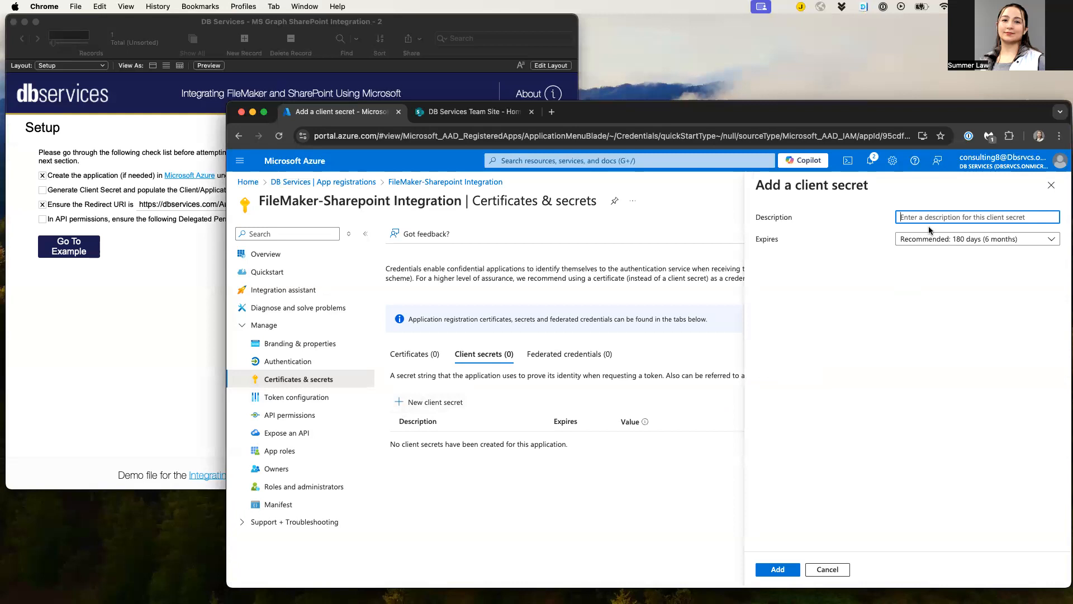
text(FileMaker Secret)
click(985, 242)
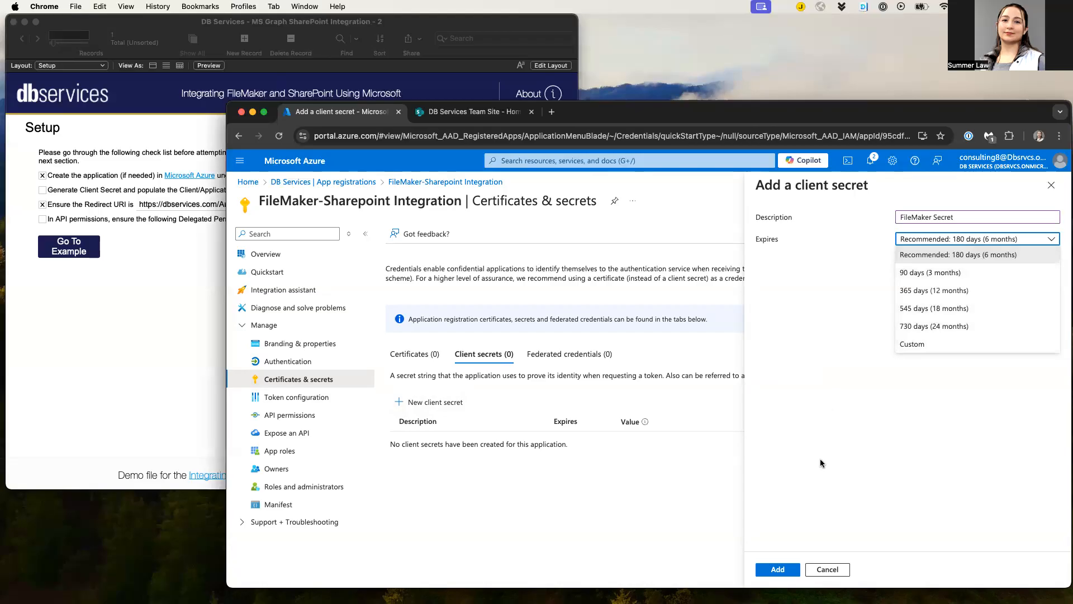
click(908, 255)
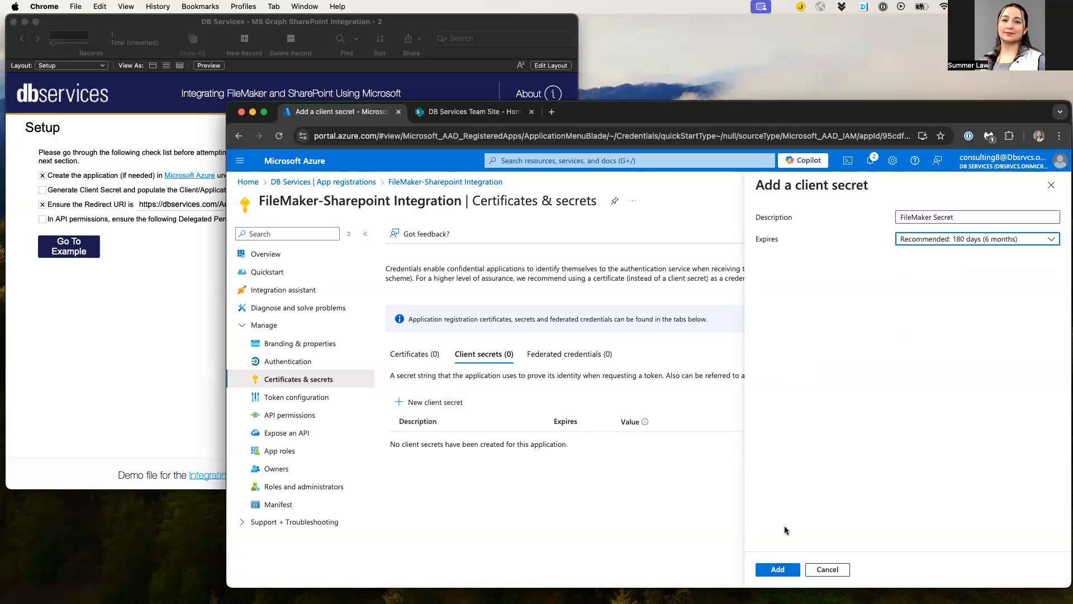
click(776, 570)
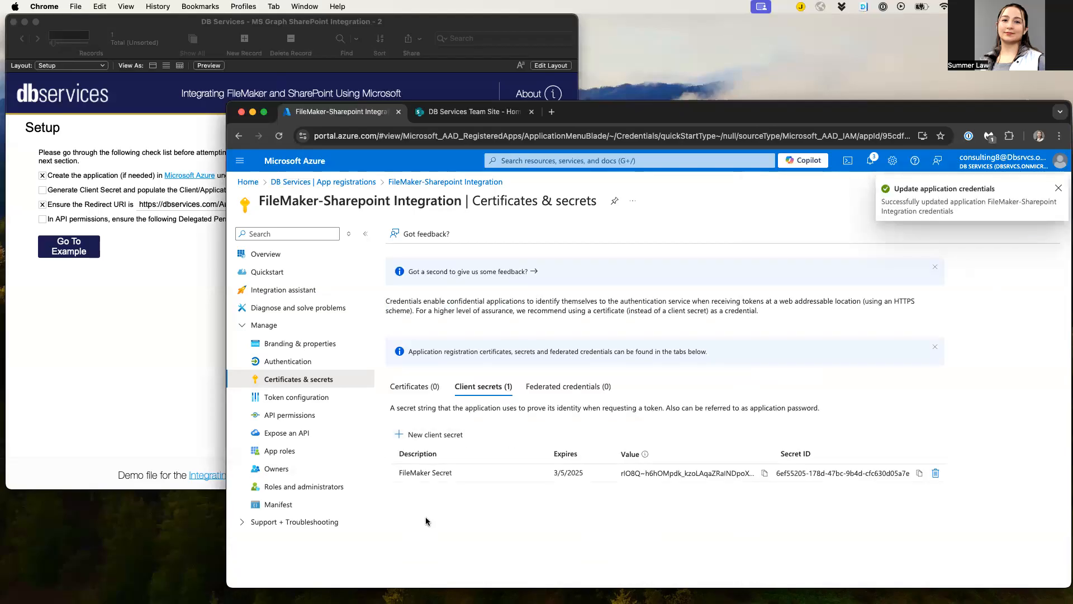
Copy the new client secret's value into the Client/Application Secret in FileMaker's setup and mark that checklist item complete.
click(763, 473)
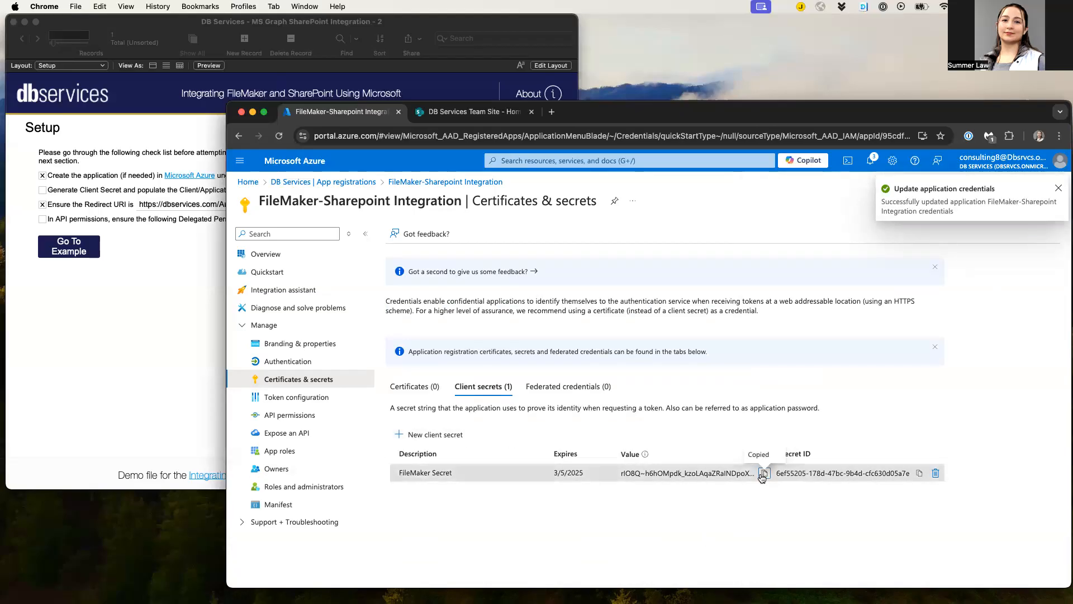
click(160, 354)
click(382, 188)
key(super+v)
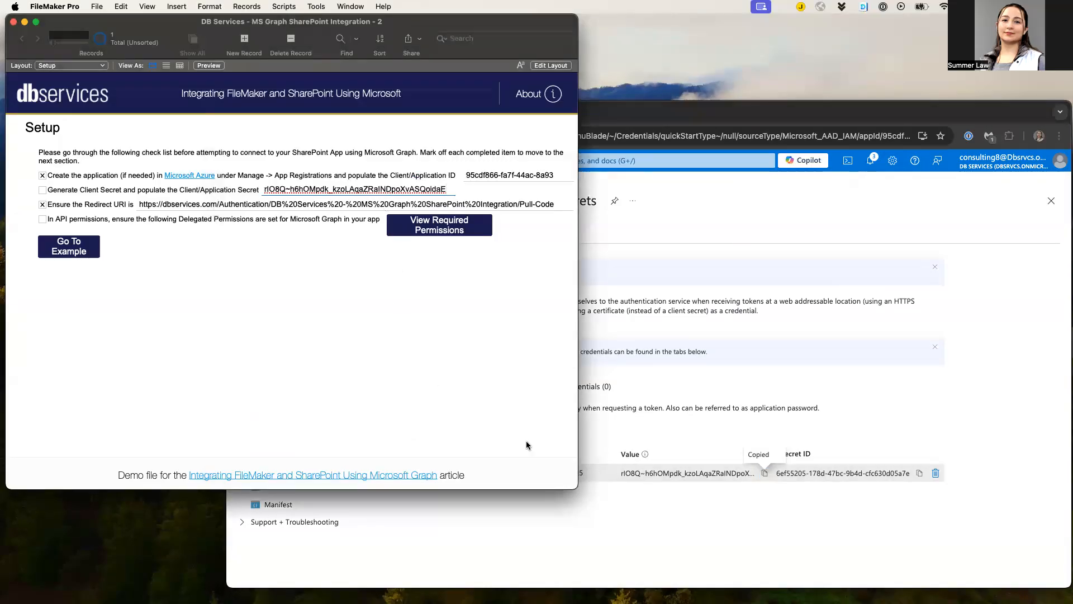
click(668, 523)
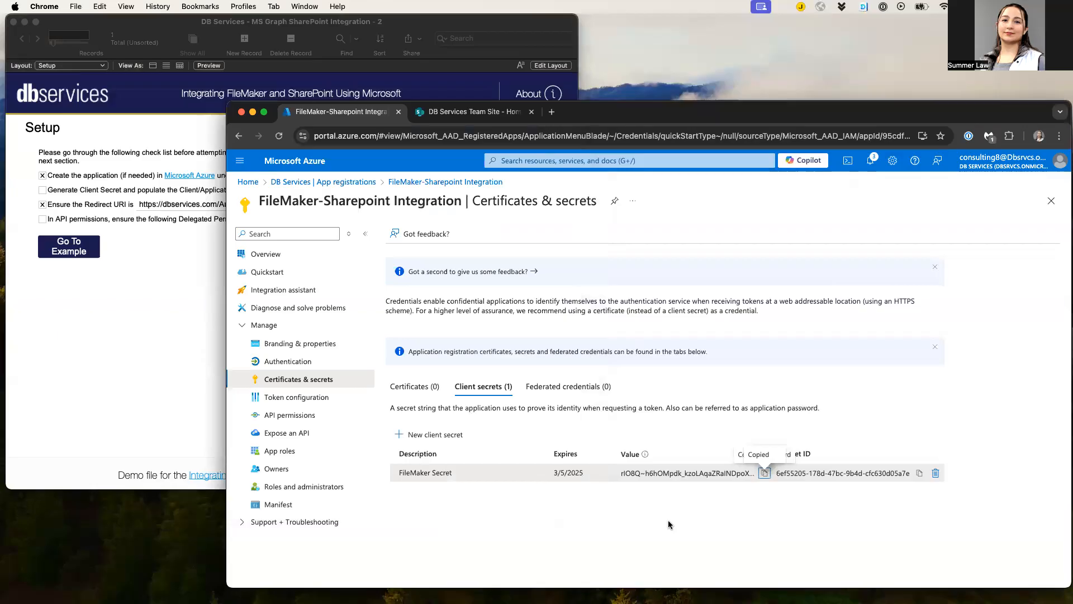
mouse_move(646, 455)
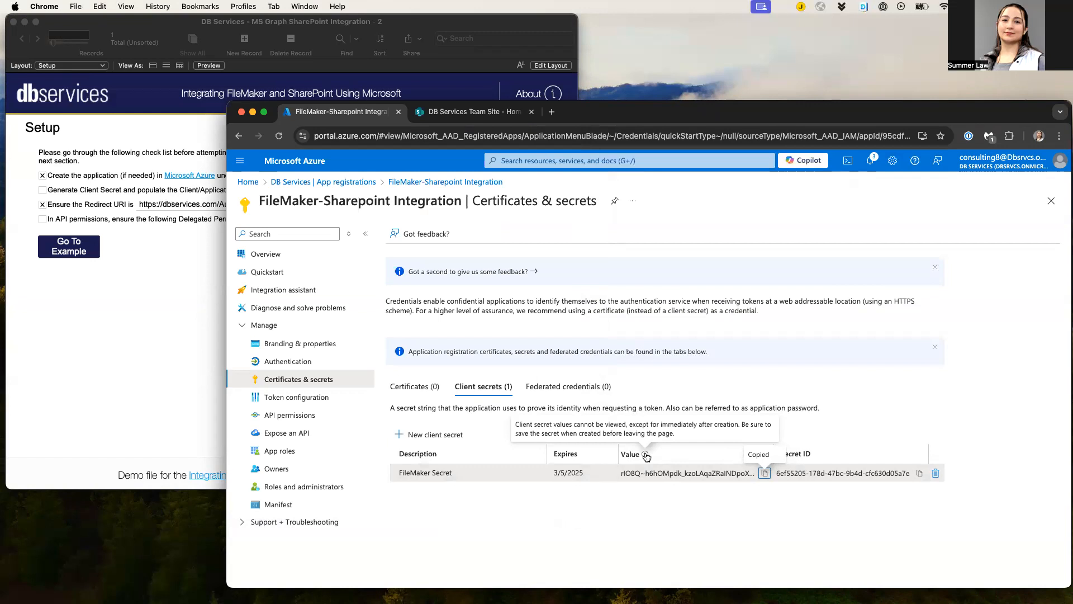
click(133, 385)
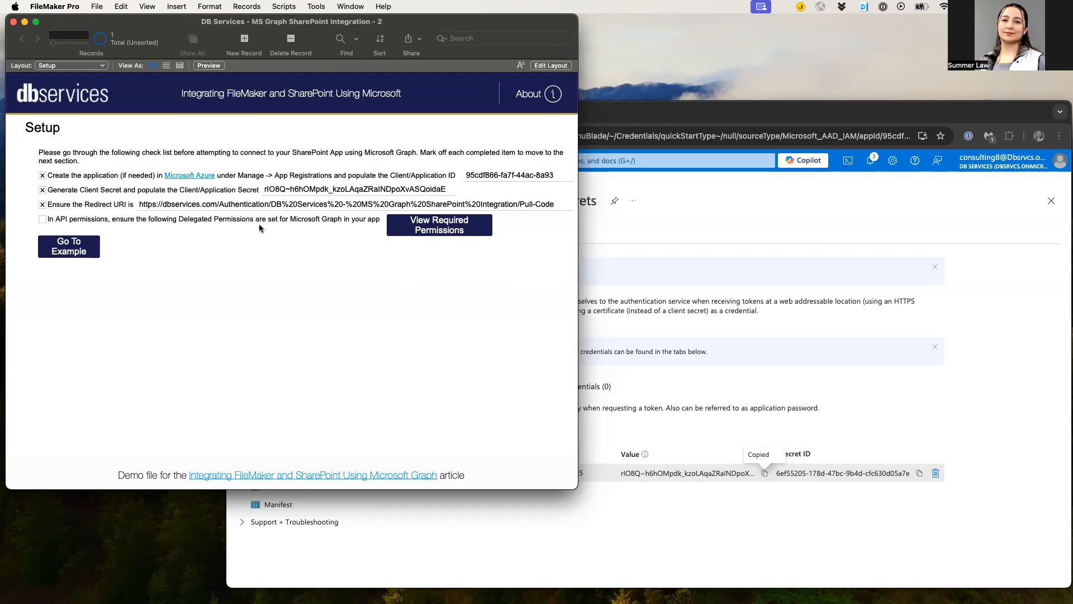
Review the required permissions in FileMaker's setup, and in Azure's API permissions start a delegated Microsoft Graph permission request.
click(417, 228)
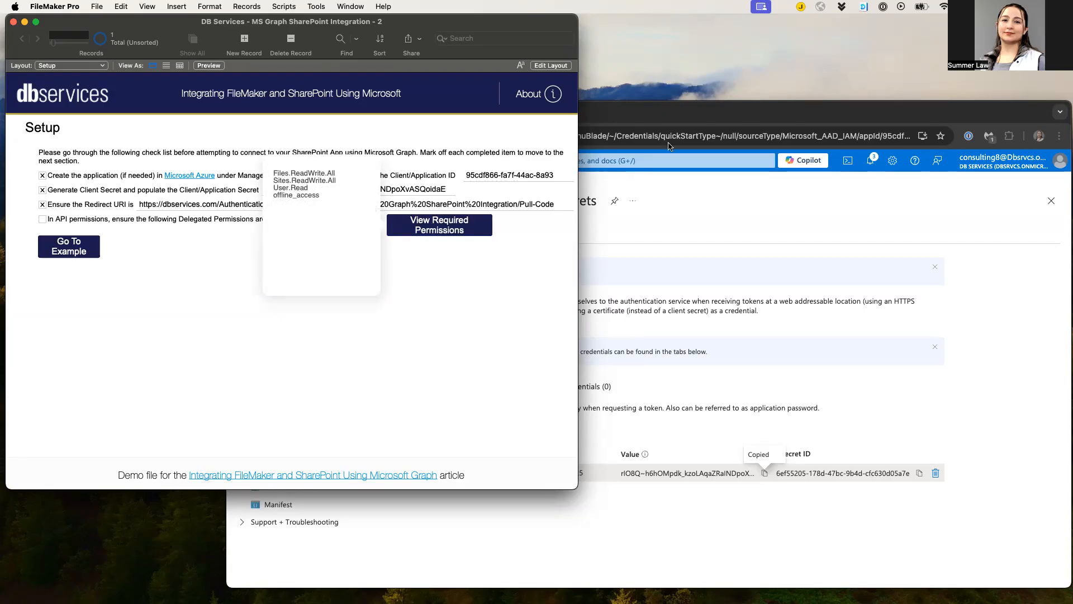
click(708, 116)
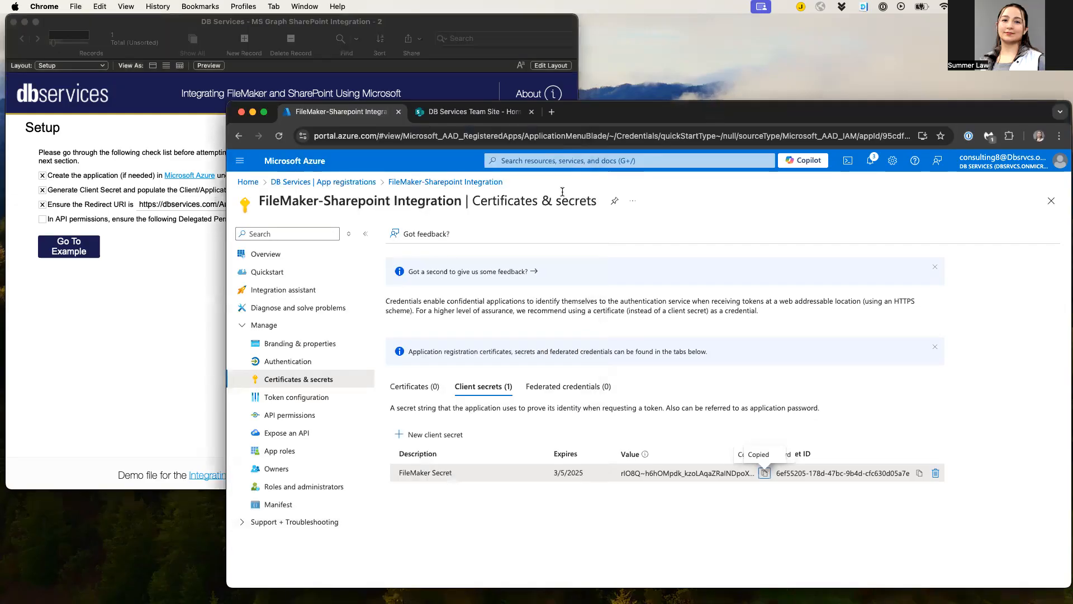
click(327, 416)
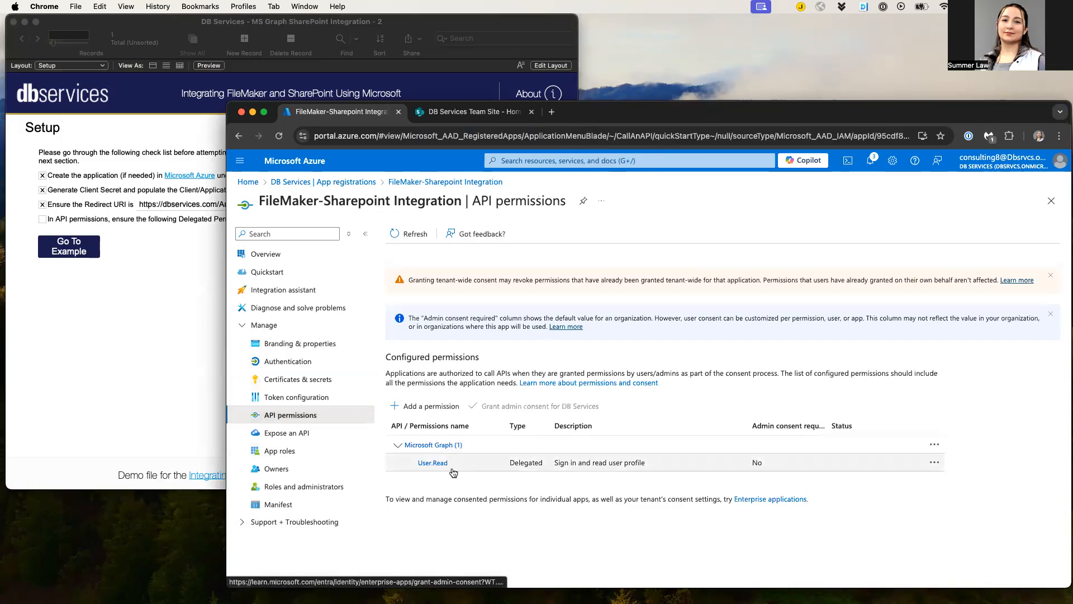
click(442, 416)
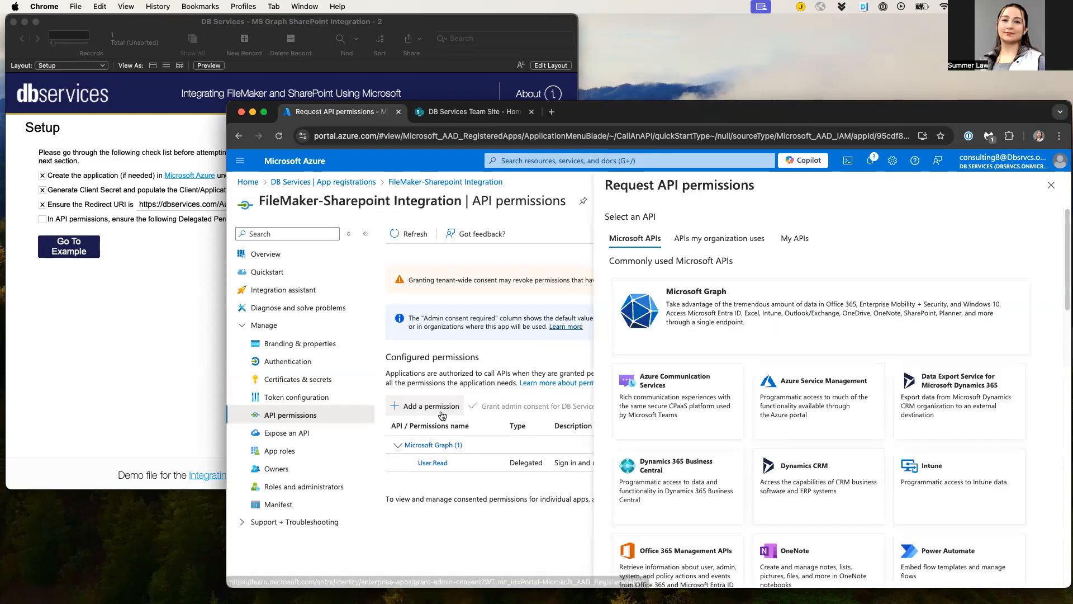
click(706, 328)
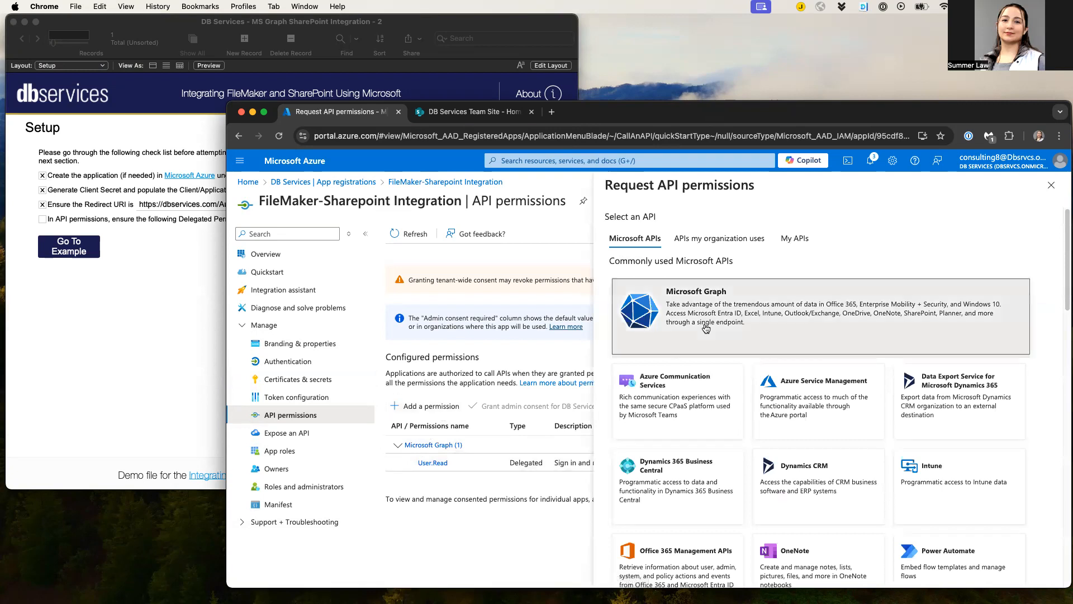
click(717, 296)
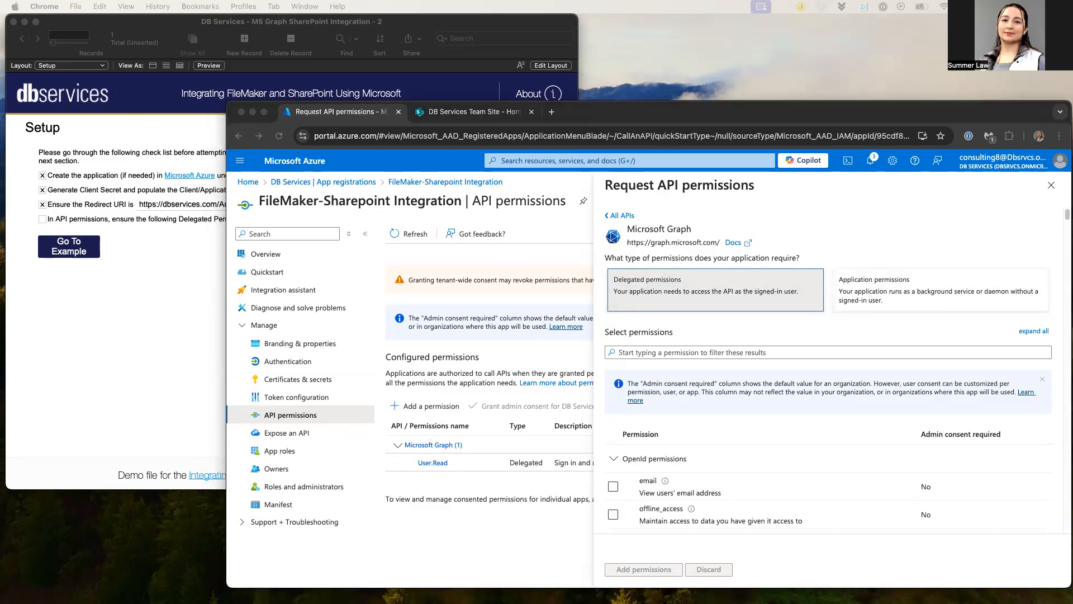
Filter the delegated permissions by Files.ReadWrite.All and select that permission in the Files group.
click(694, 352)
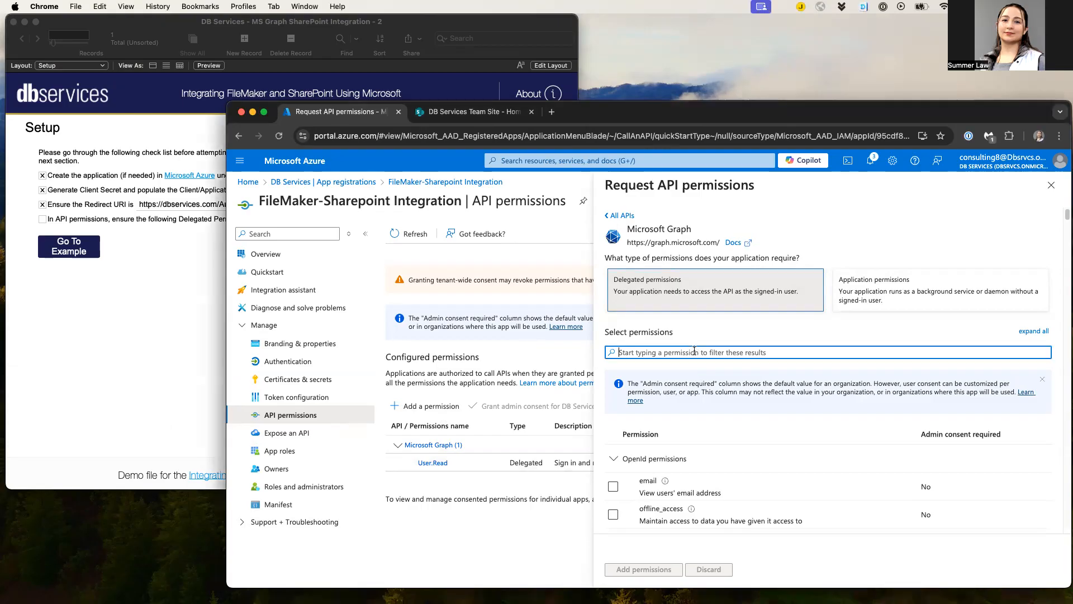
key(super+v)
drag(635, 352, 587, 356)
key(BackSpace)
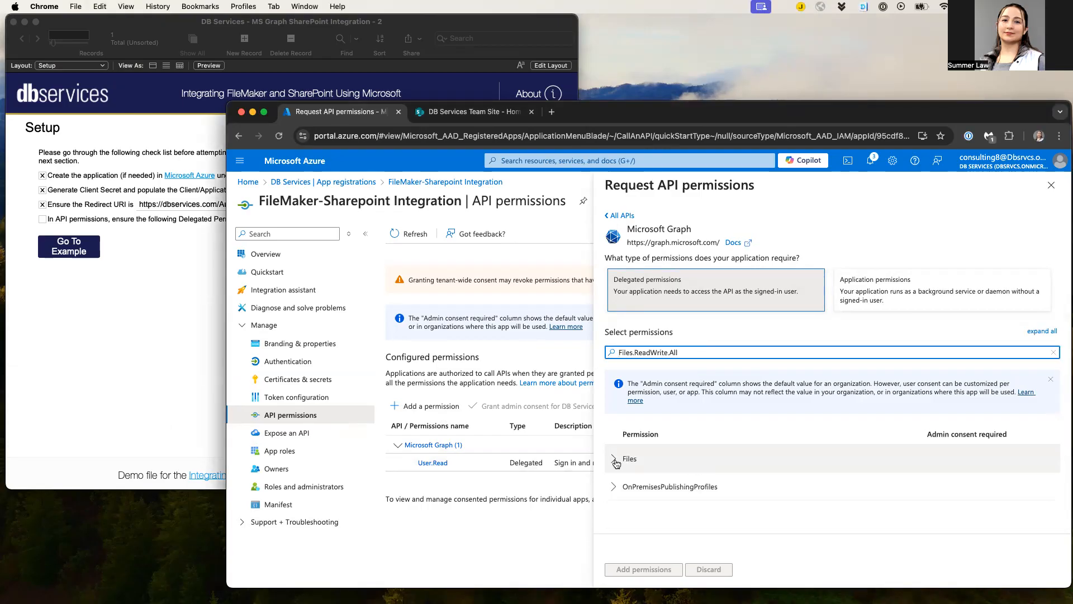
click(615, 458)
click(613, 486)
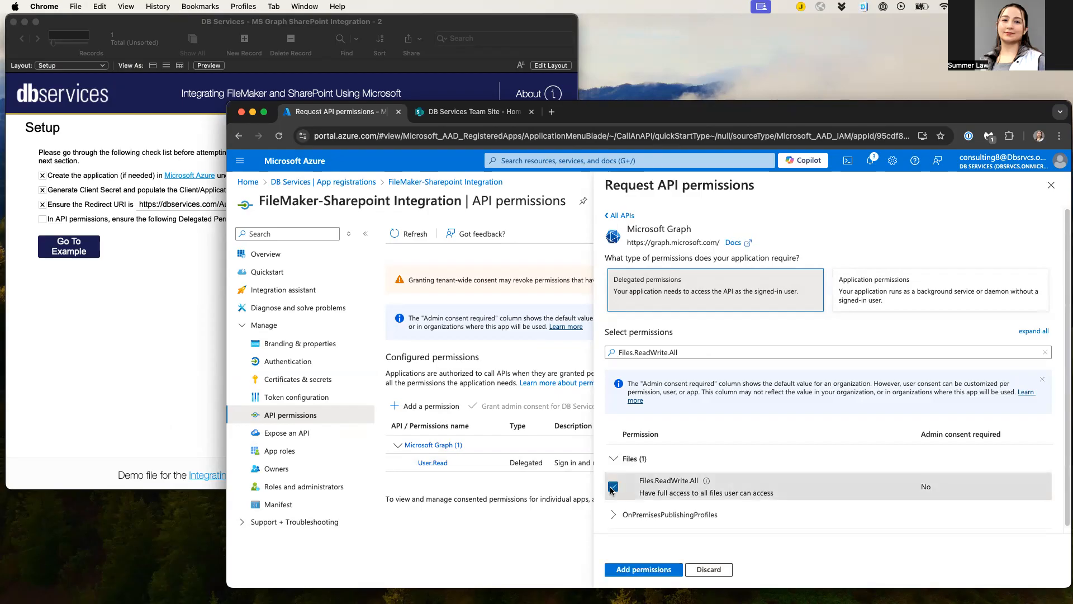
Filter the permissions by Sites.ReadWrite.All and select that permission in the Sites group.
double_click(626, 351)
text(Sites)
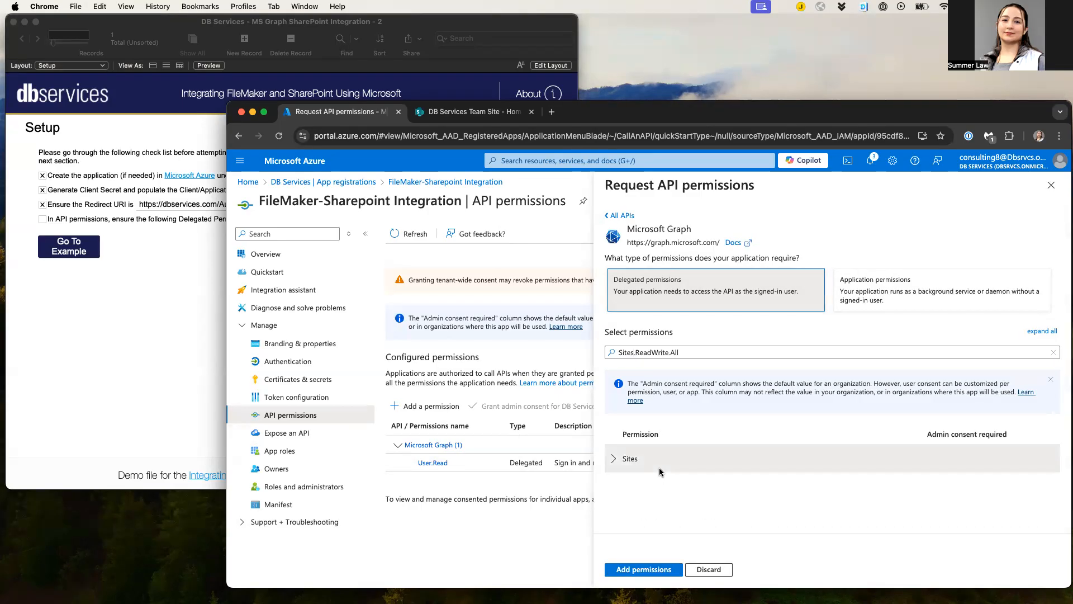
click(614, 459)
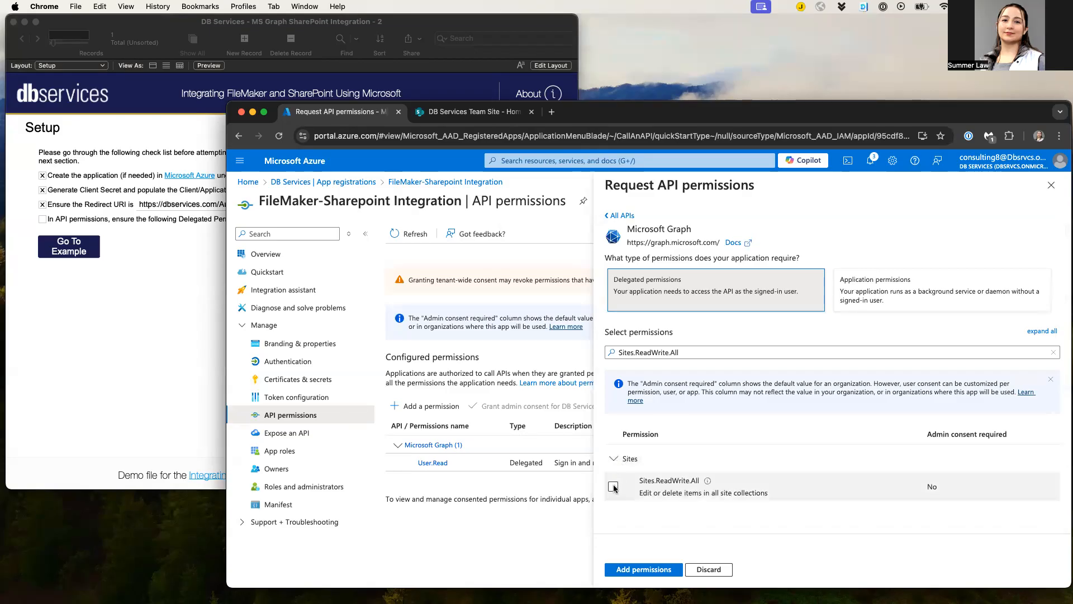
click(614, 486)
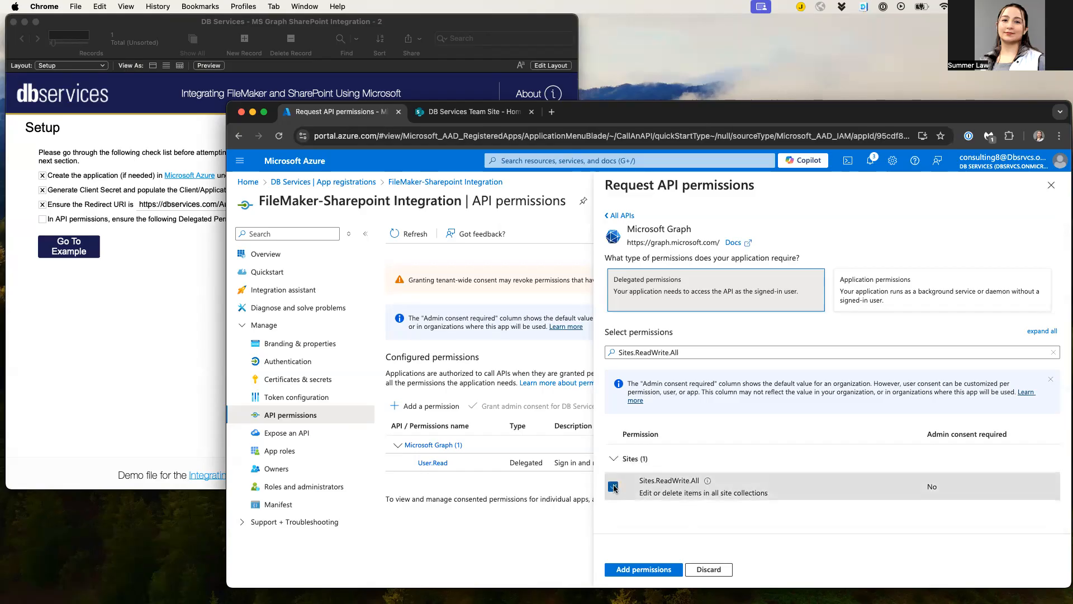
Find and select the offline_access permission, and add all selected Microsoft Graph permissions to the application.
drag(682, 352, 566, 356)
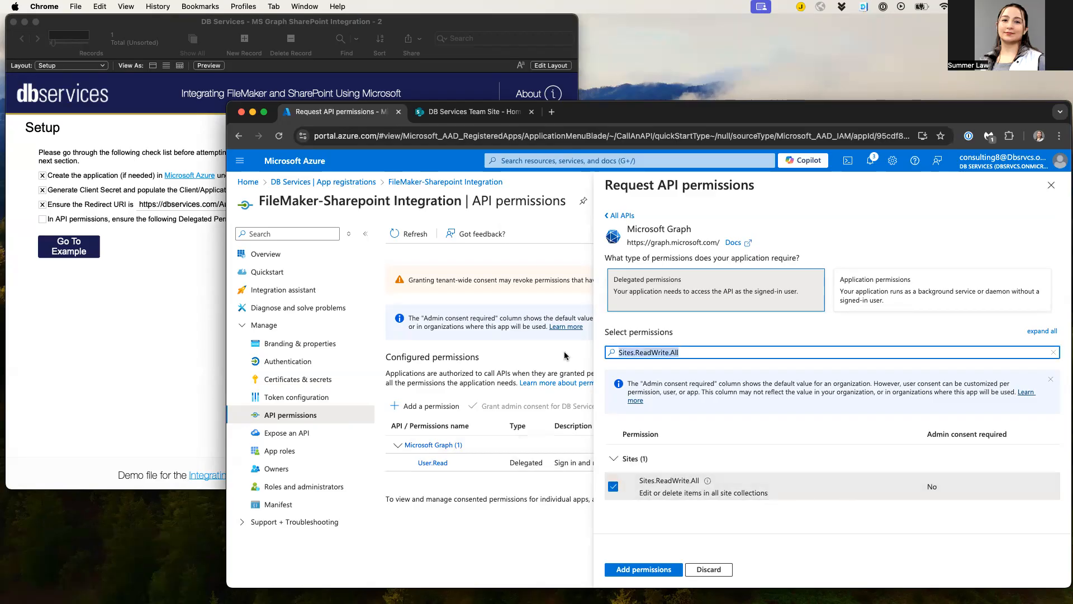
text(offline_access)
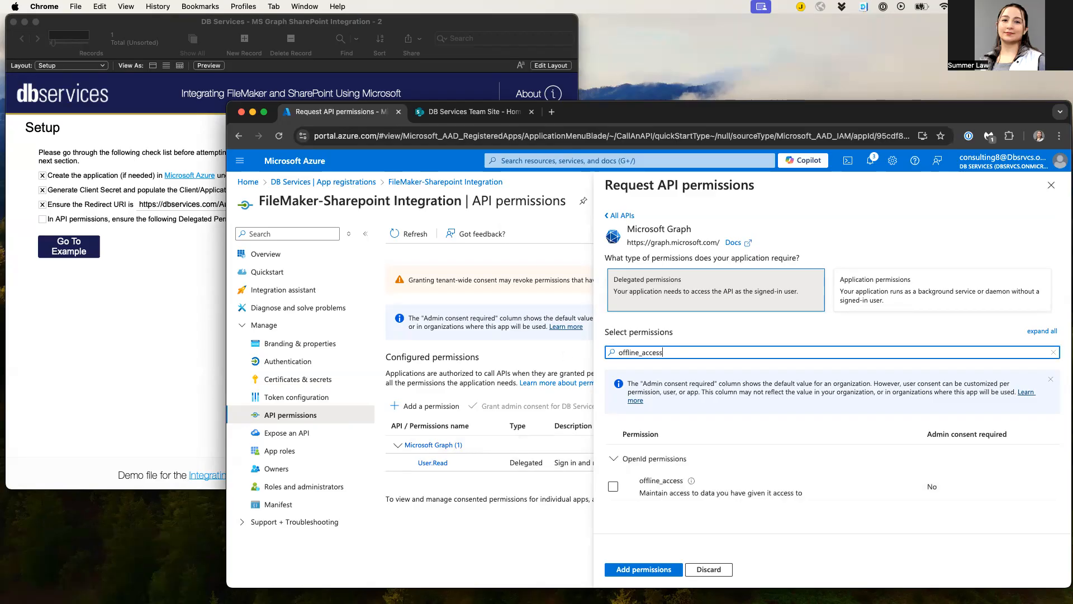
click(613, 486)
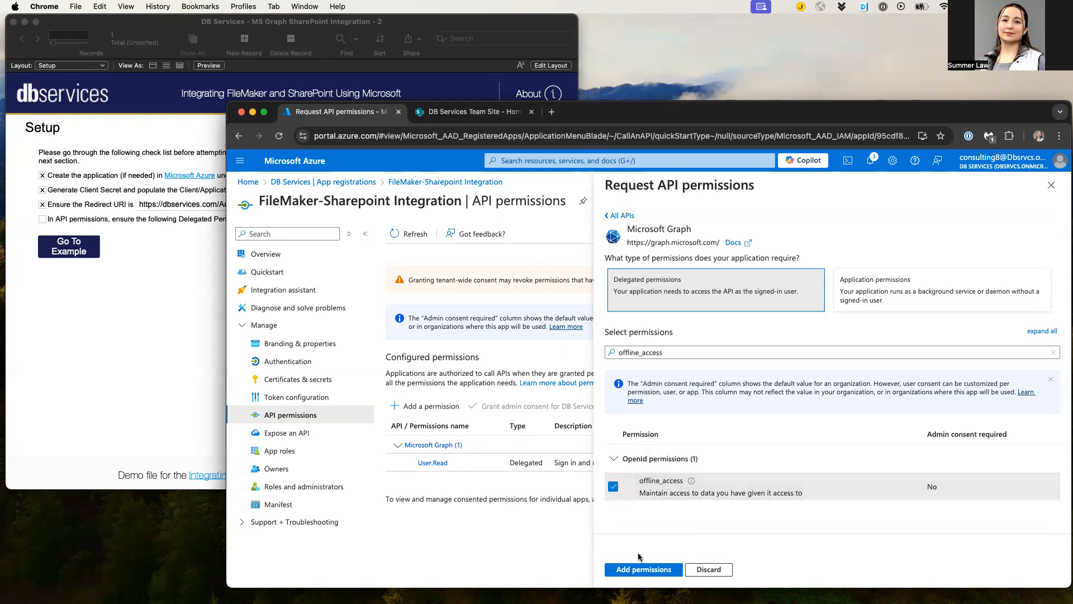
click(642, 570)
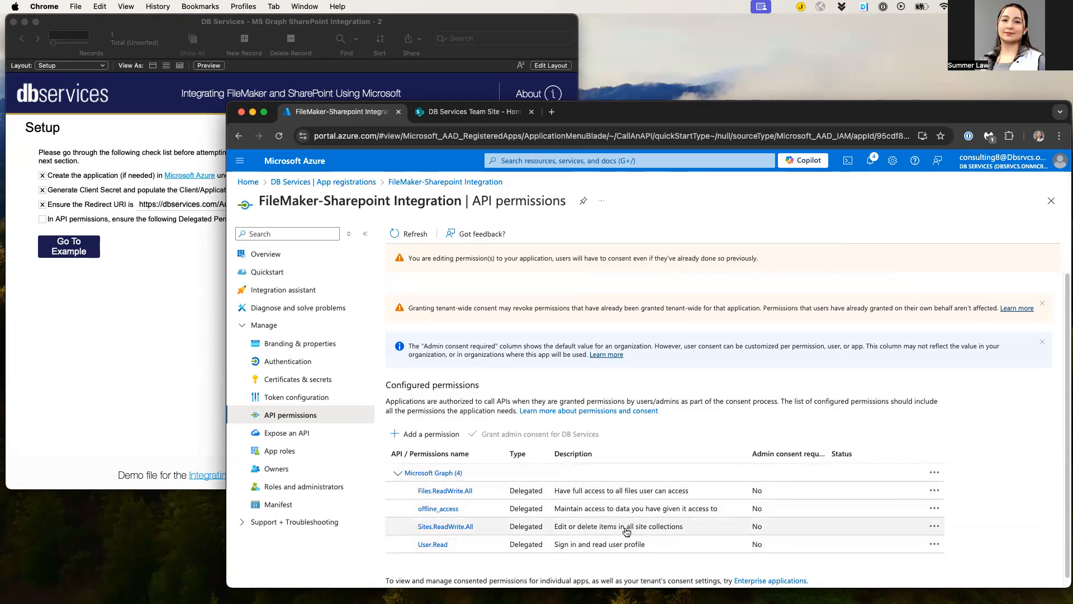
Mark the API permissions checklist item complete in FileMaker's setup and go to the example layout.
click(105, 339)
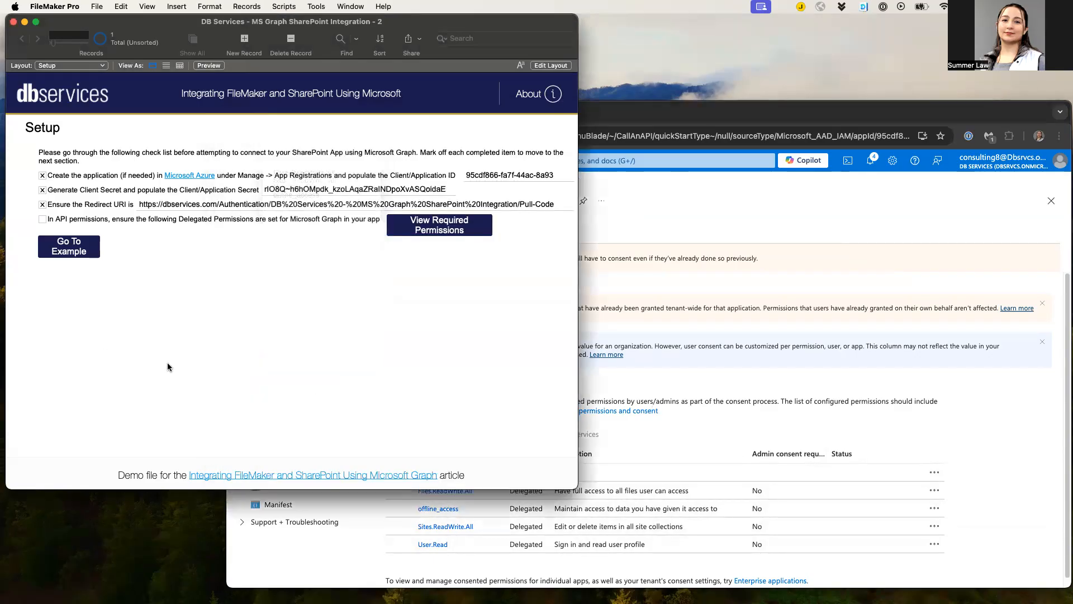
click(41, 221)
click(369, 351)
click(91, 255)
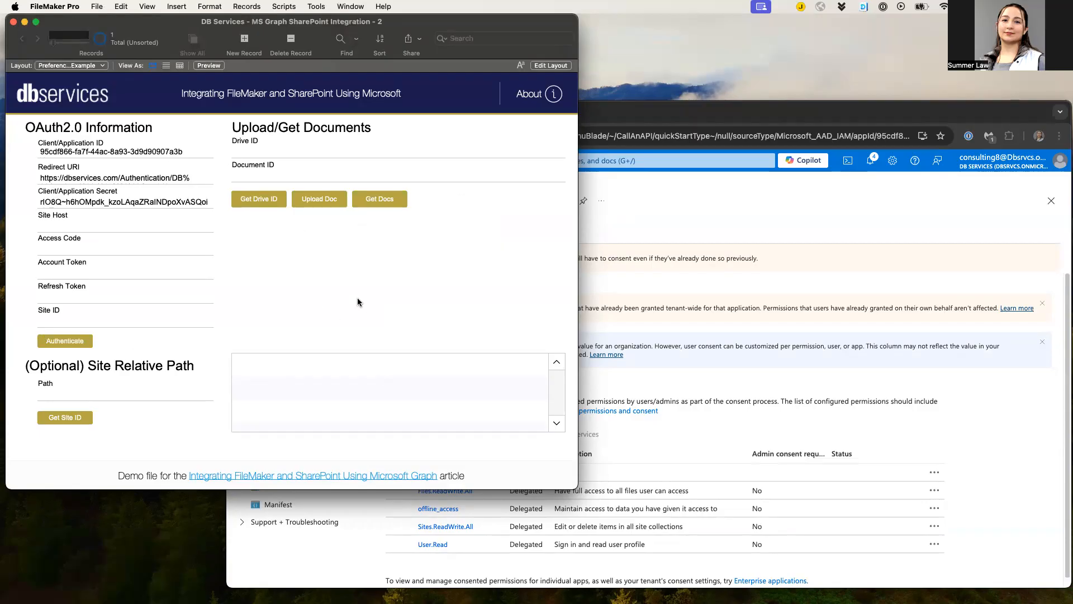
Authenticate the FileMaker file by accepting the permissions requested by Microsoft, and inspect the Site Host and Site ID fields.
click(84, 343)
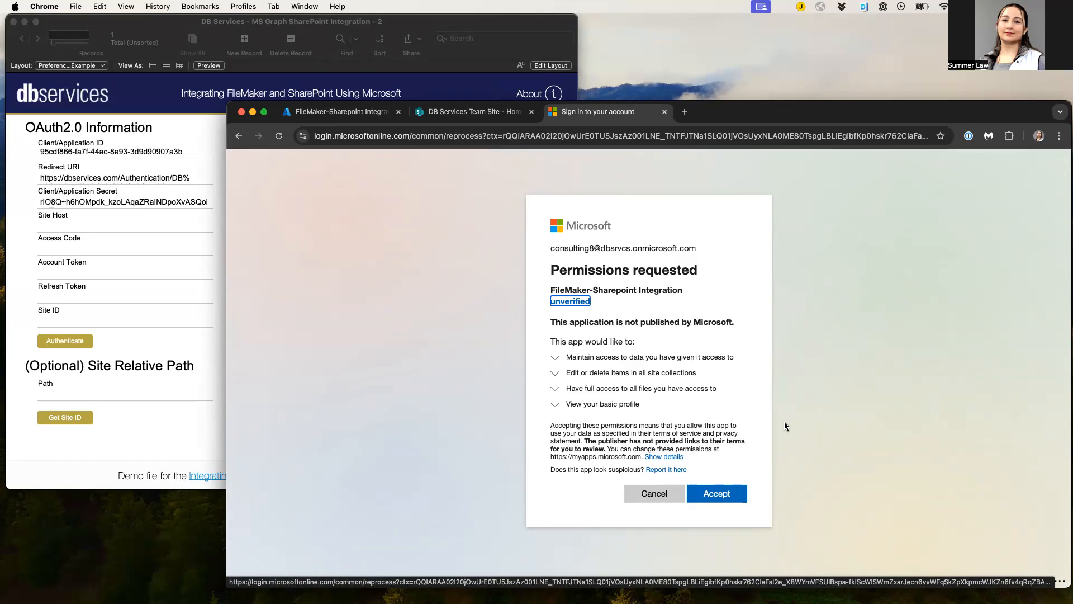
click(727, 494)
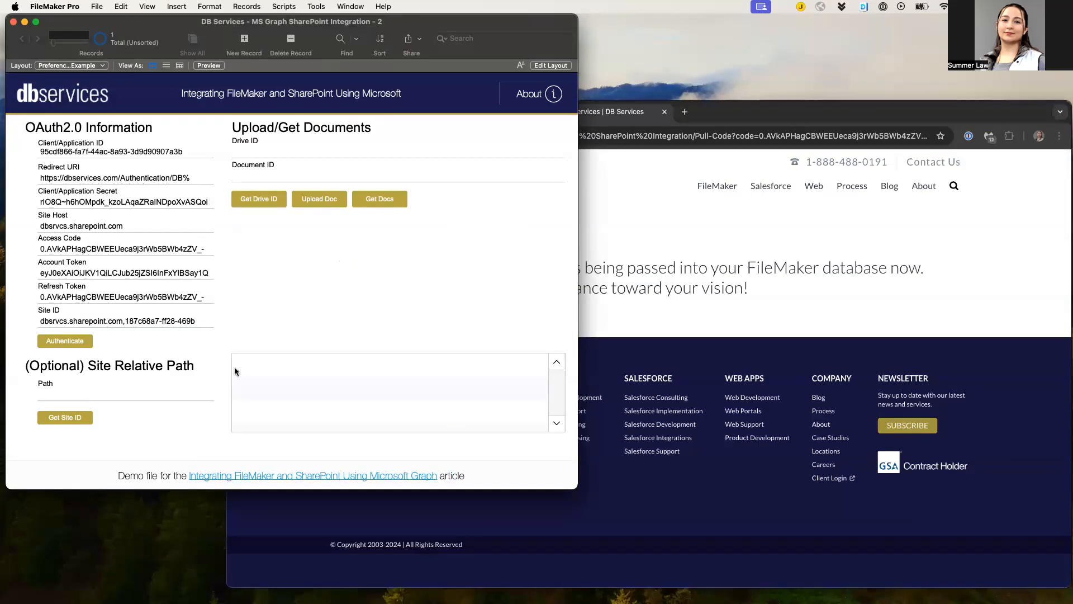
click(144, 228)
click(122, 322)
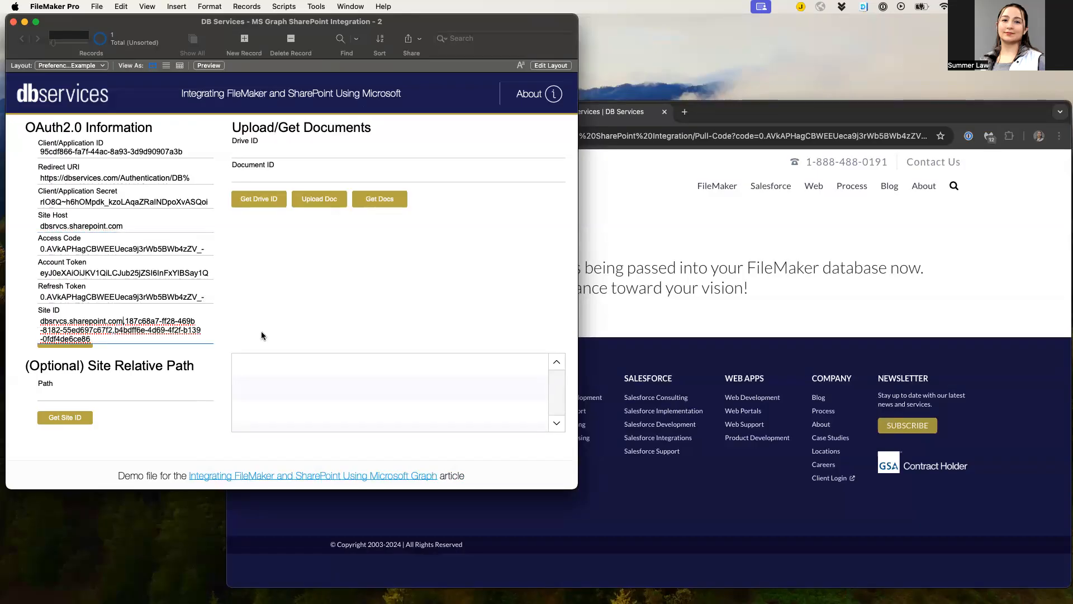
click(321, 315)
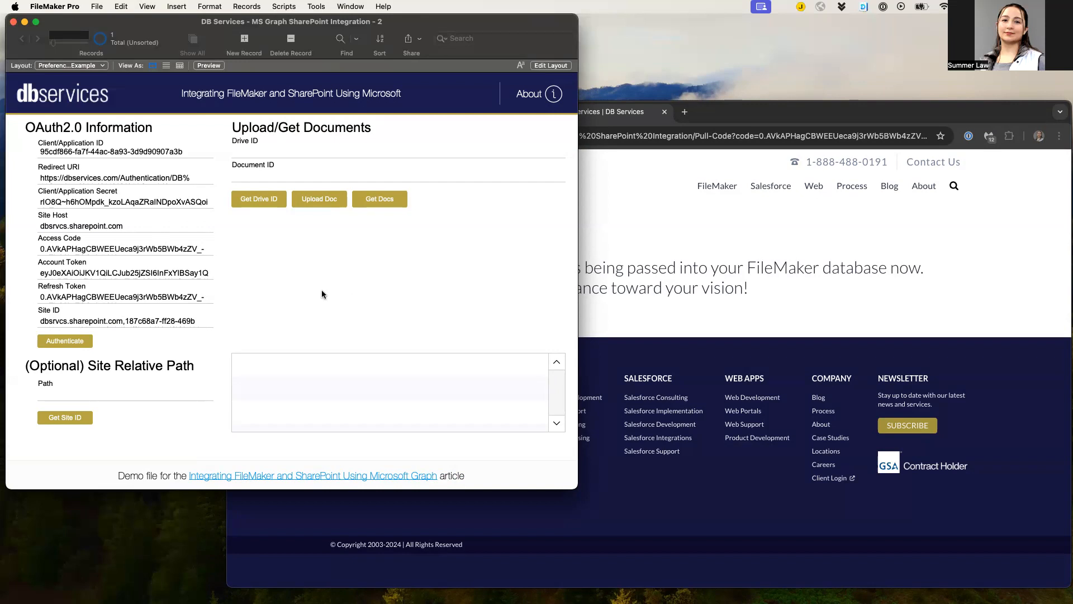
Get the SharePoint Drive ID in FileMaker and upload TestDocument.pdf to that drive.
click(268, 201)
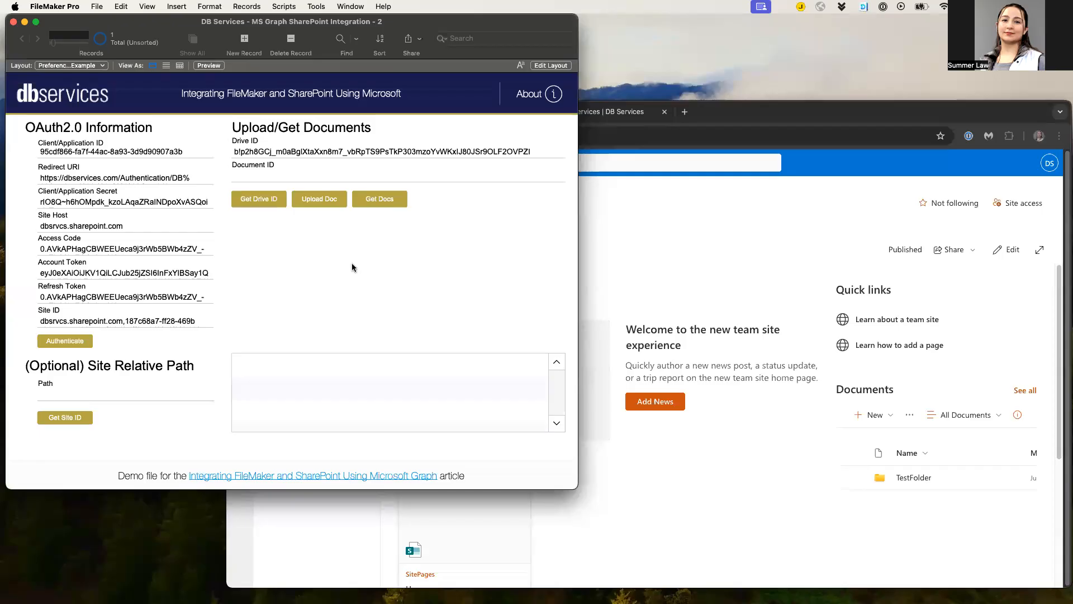
click(321, 200)
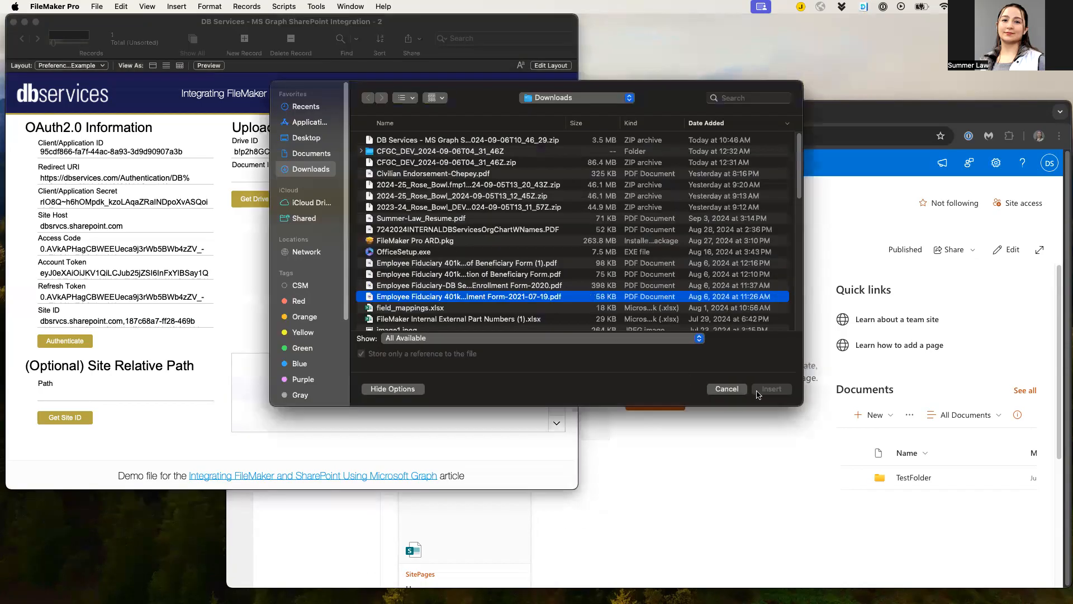
click(771, 389)
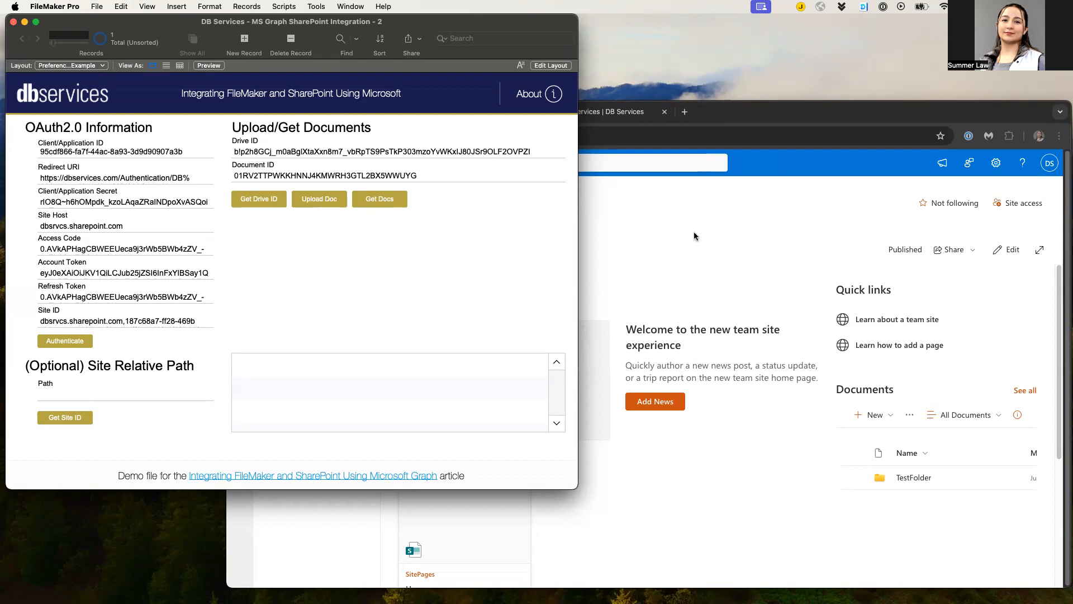
Open the Documents library of the DB Services Team Site in SharePoint to check for the uploaded file.
click(583, 260)
click(346, 307)
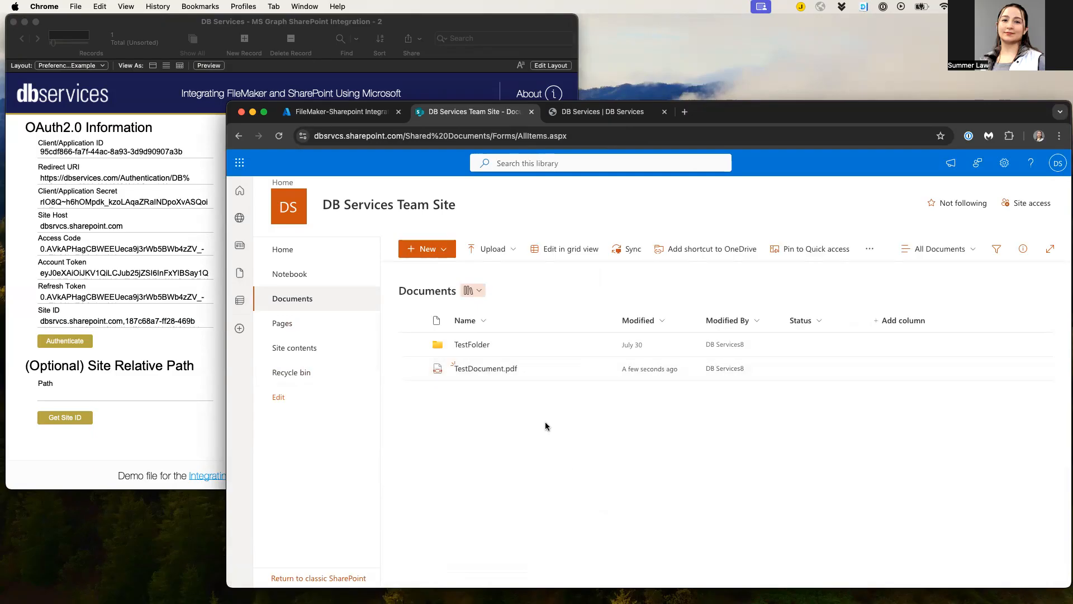
Back in FileMaker, get the documents from SharePoint, agree to pull all files and folders, and refresh the window.
click(486, 23)
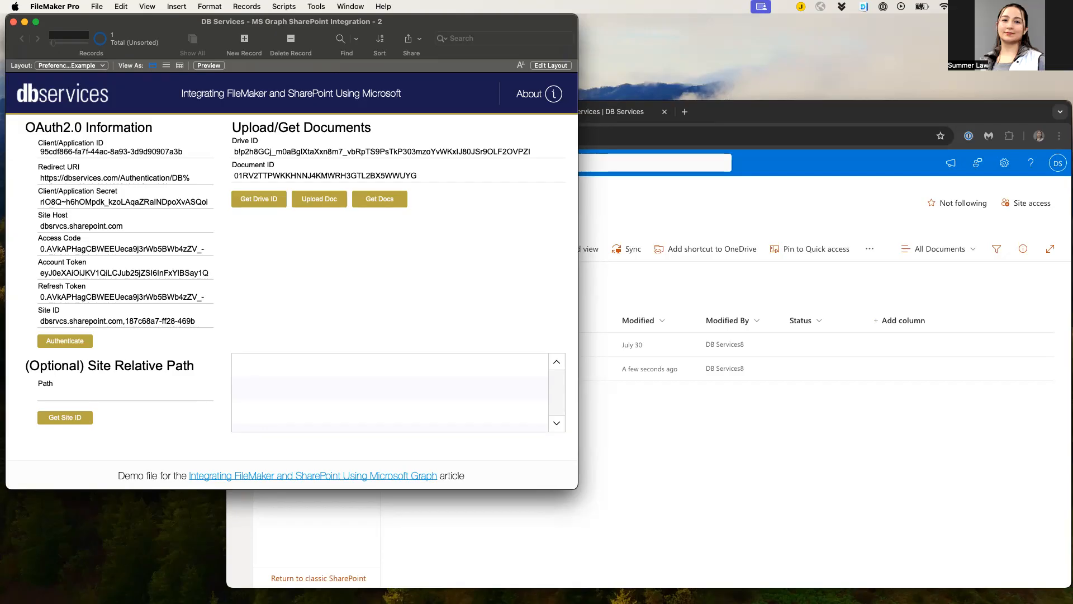
click(373, 199)
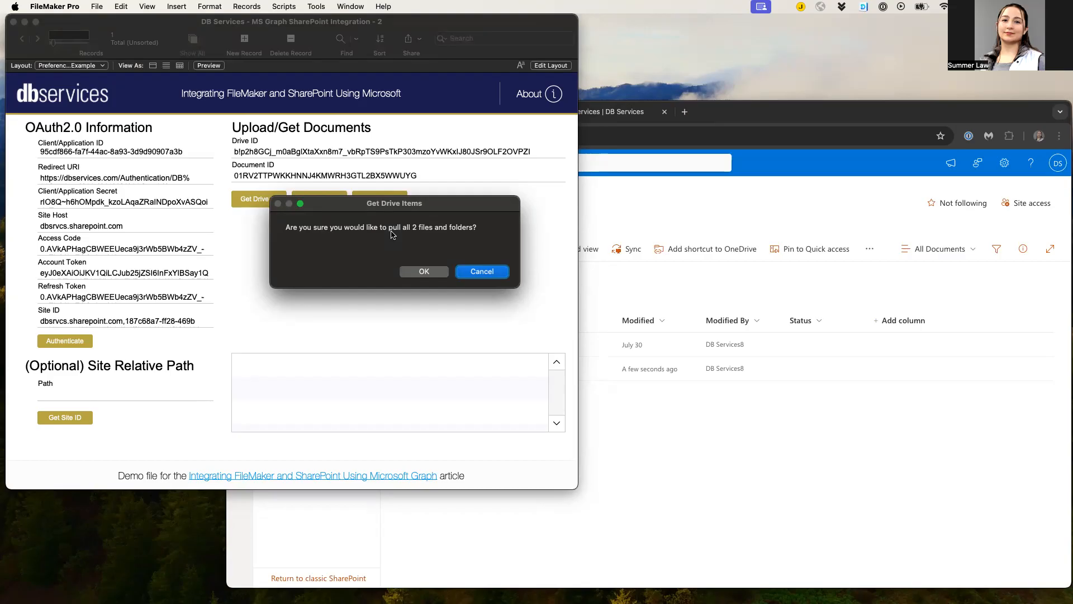
click(420, 274)
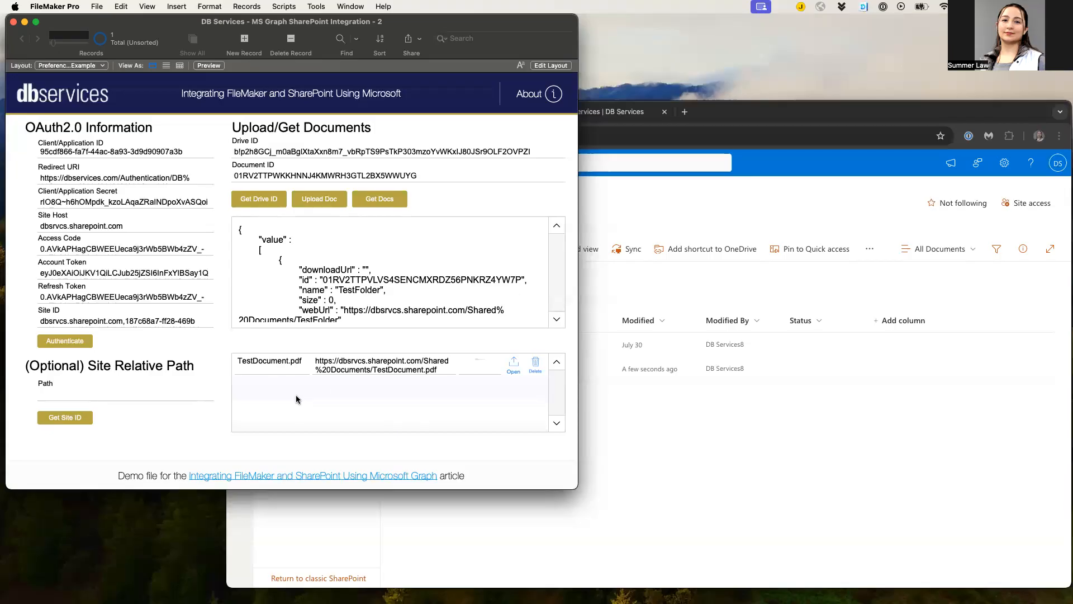
key(shift+super+r)
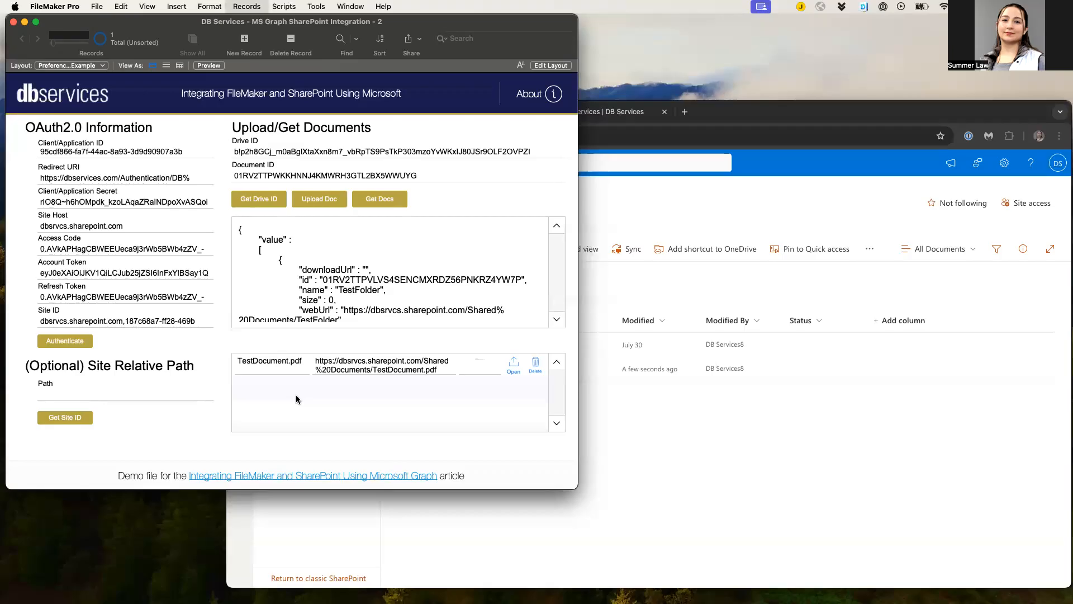